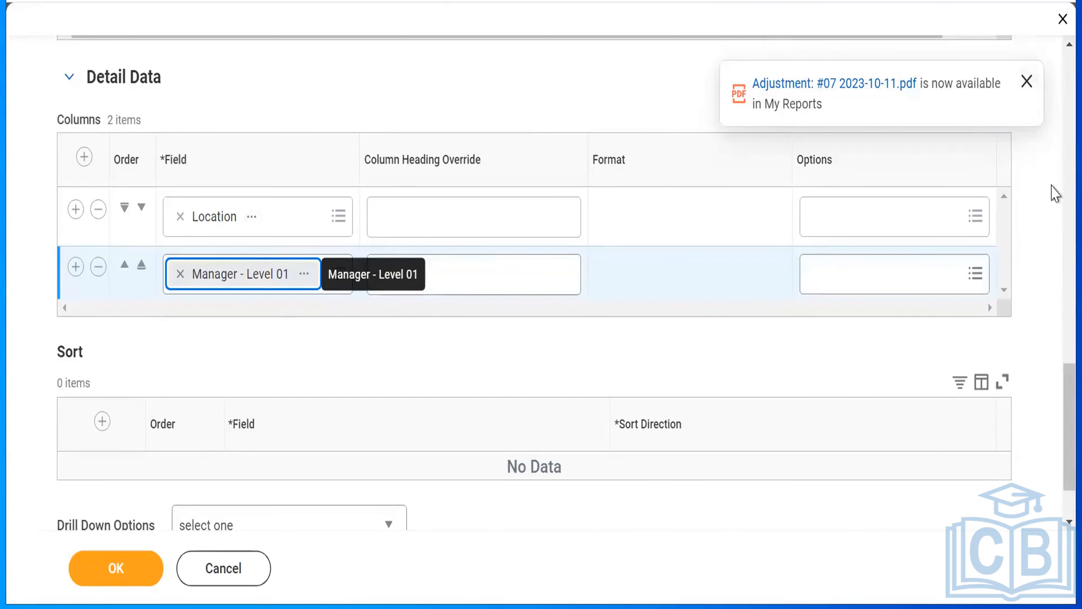
- Add an instance filter condition to the report using the Location Address - Country field
scroll(1055, 194, up, 5)
scroll(1054, 193, up, 5)
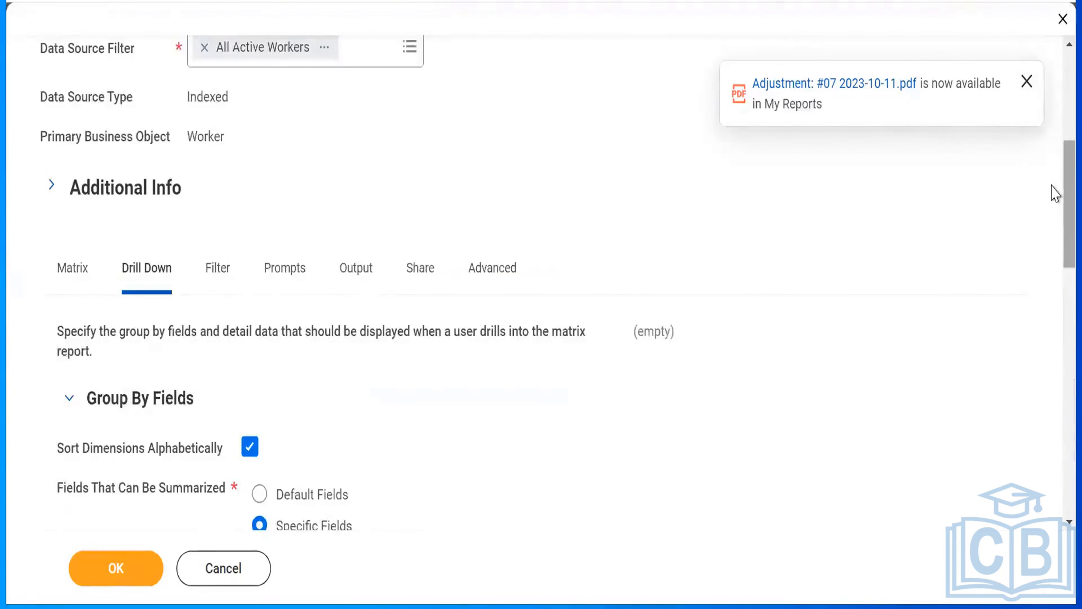
click(221, 272)
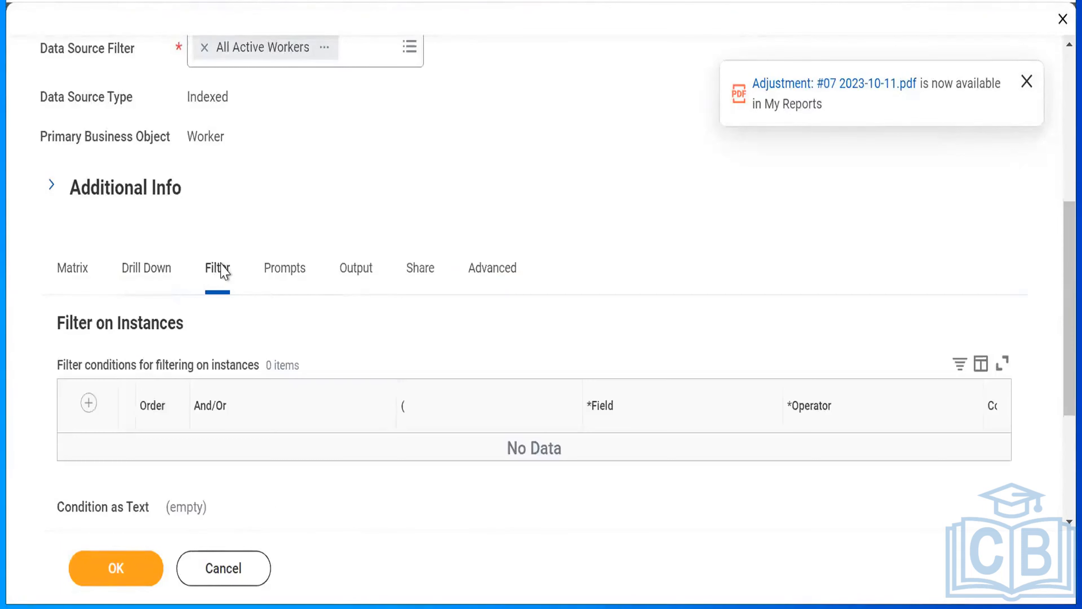
click(88, 403)
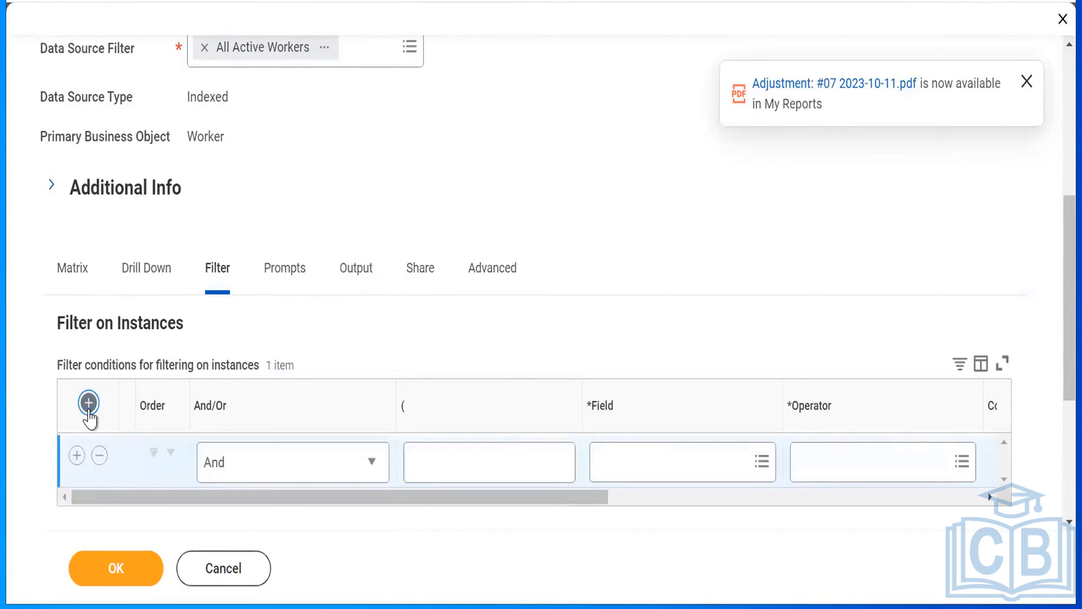
click(761, 466)
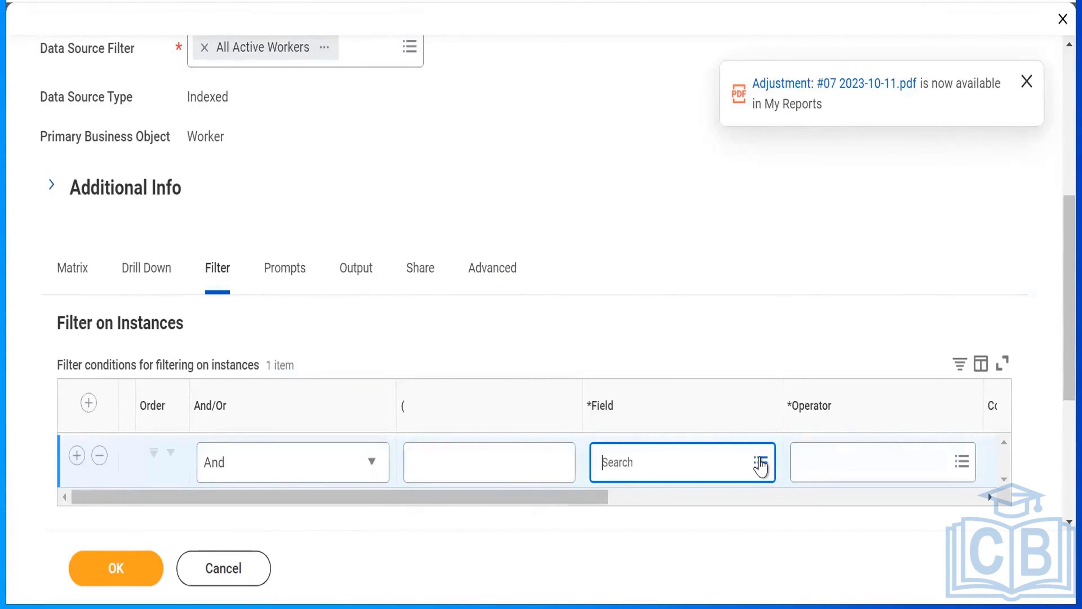
click(761, 465)
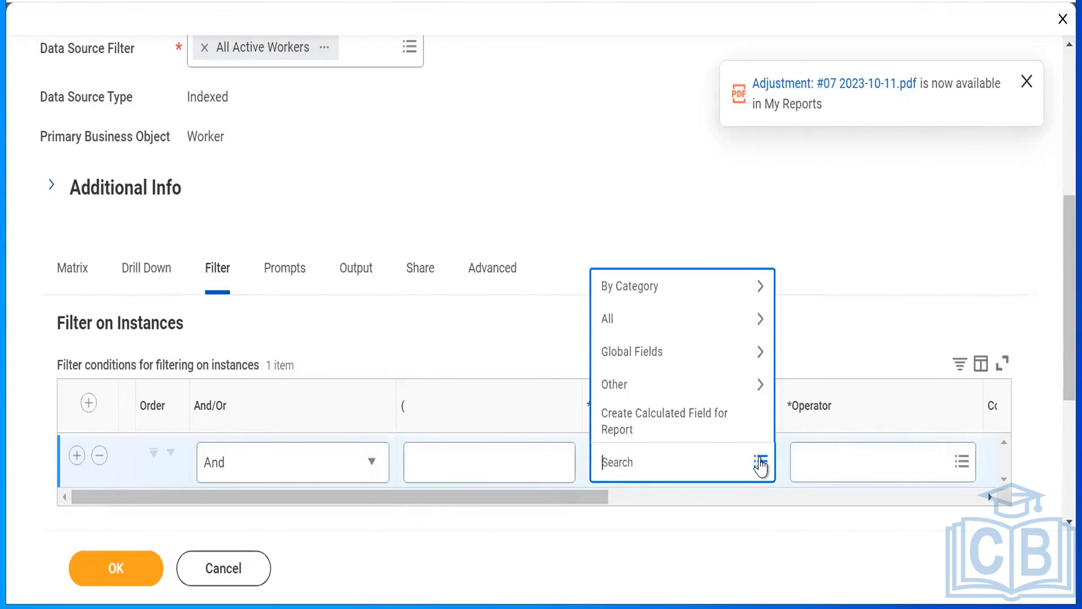
text(country)
key(Return)
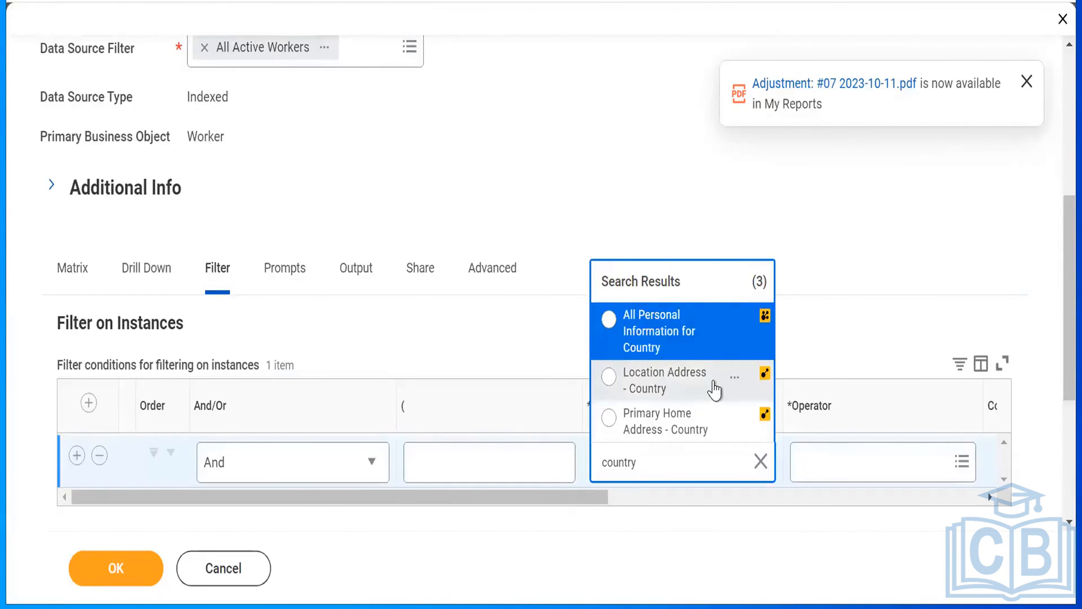
click(736, 379)
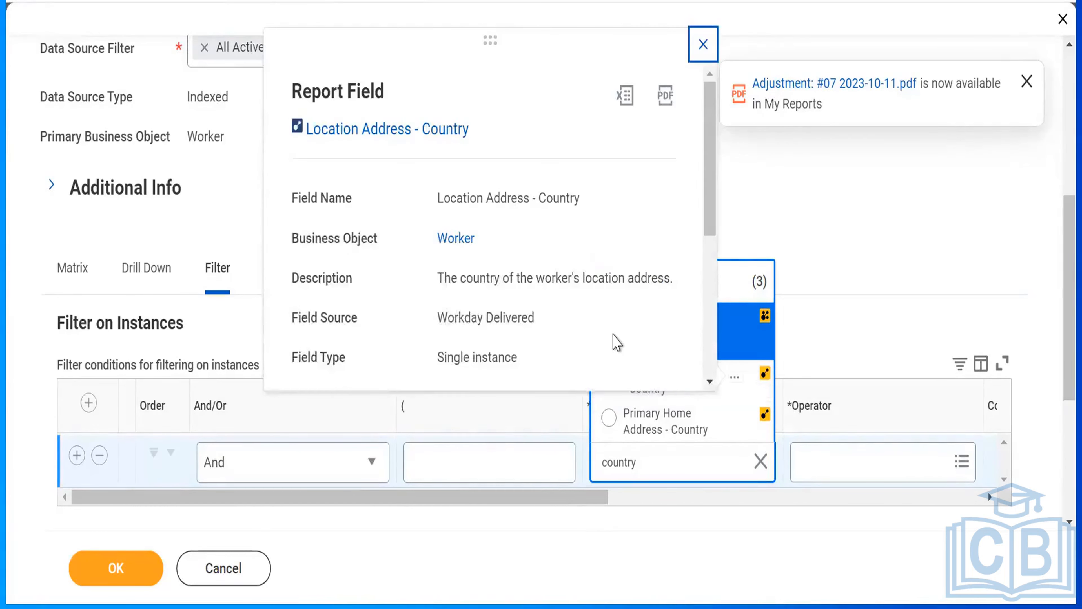
click(703, 44)
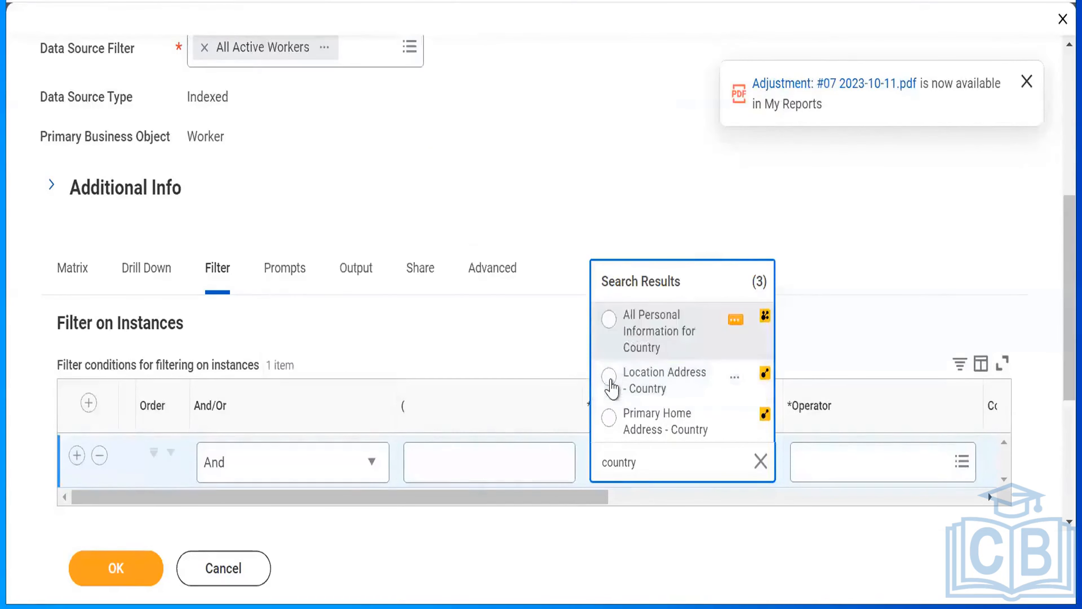
click(610, 383)
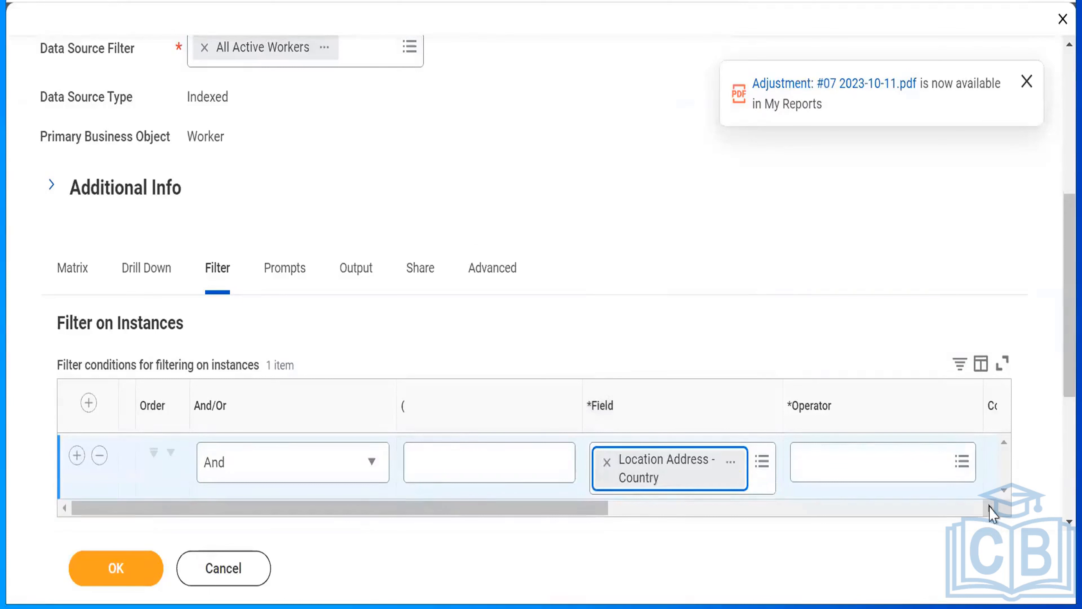
- Set the country condition to "in the selection list", with United States of America as the value specified in this filter
click(990, 507)
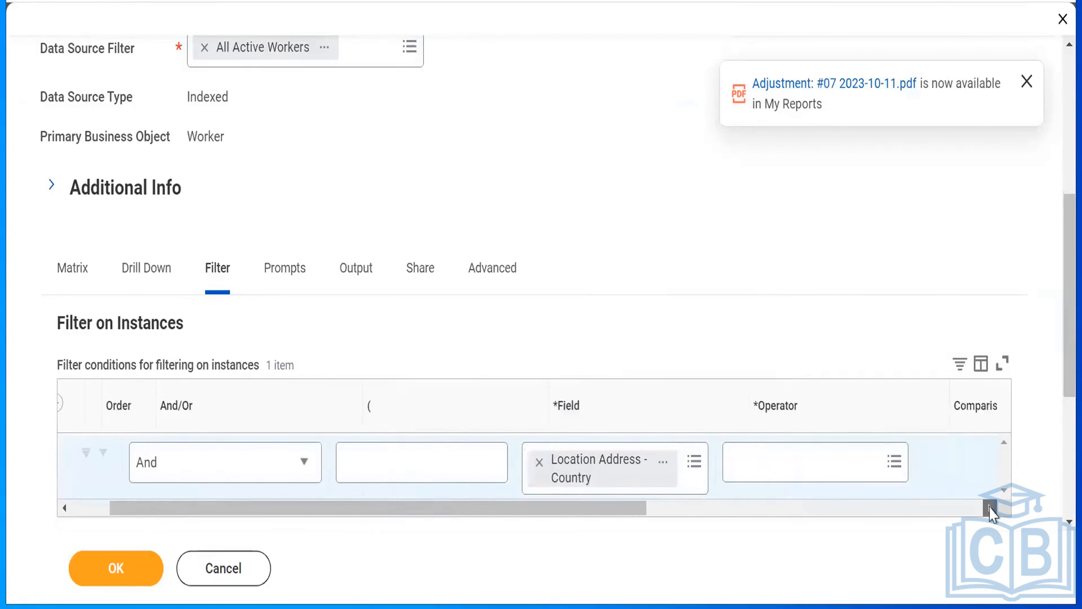
click(990, 508)
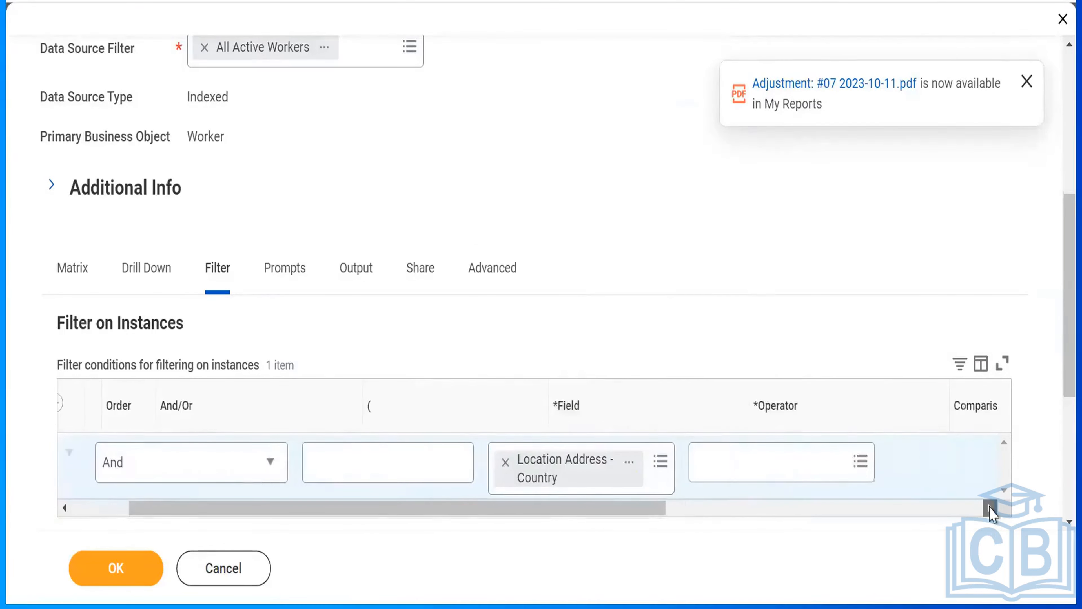
click(990, 507)
click(990, 507)
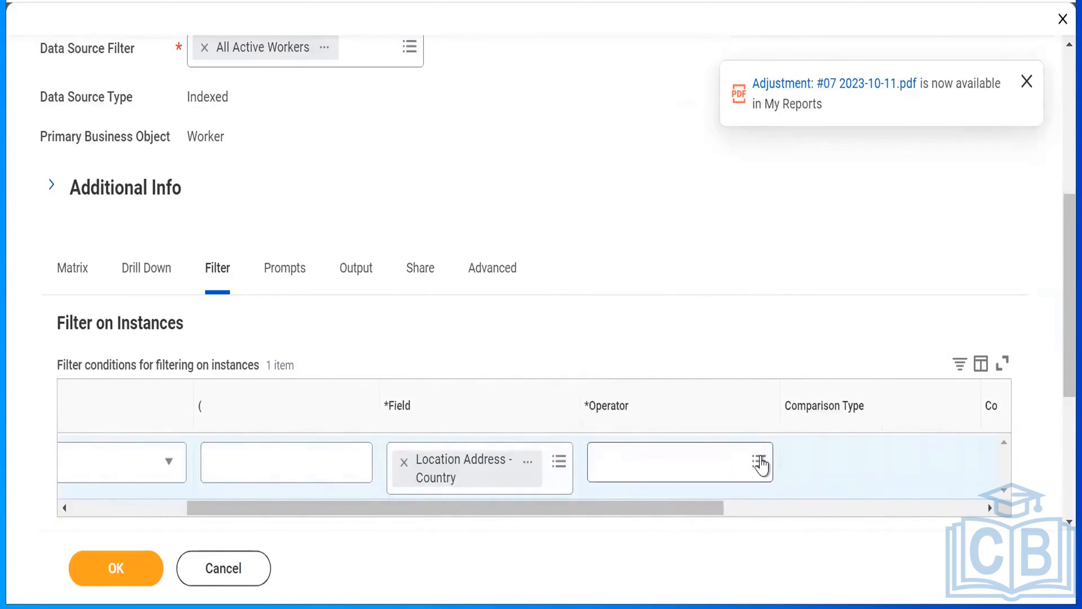
click(760, 463)
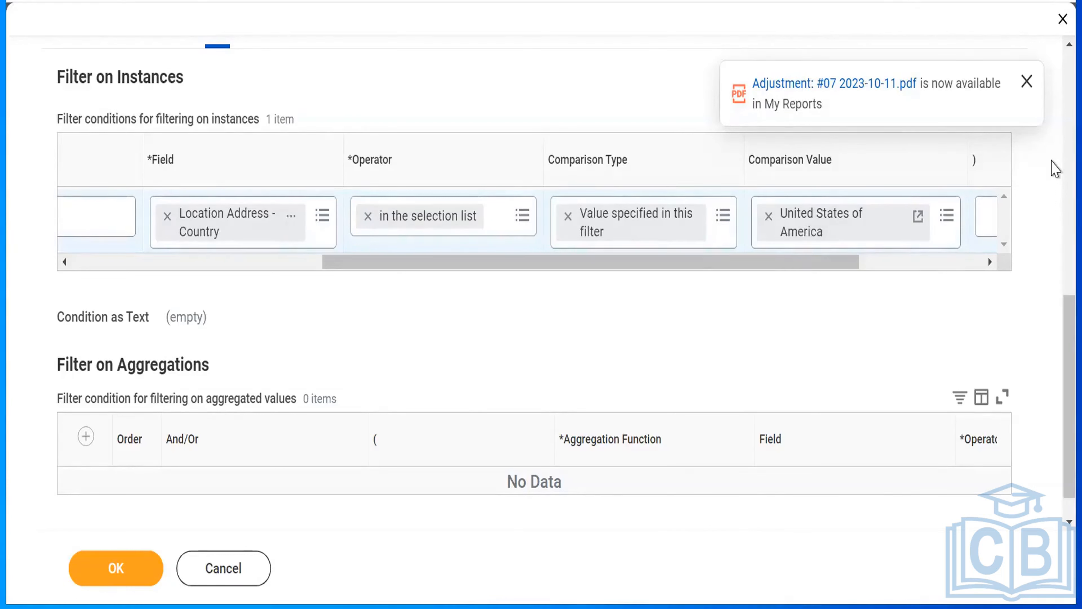
- Examine the report's prompt instructions and defaults, as well as its output type options
scroll(1056, 168, up, 10)
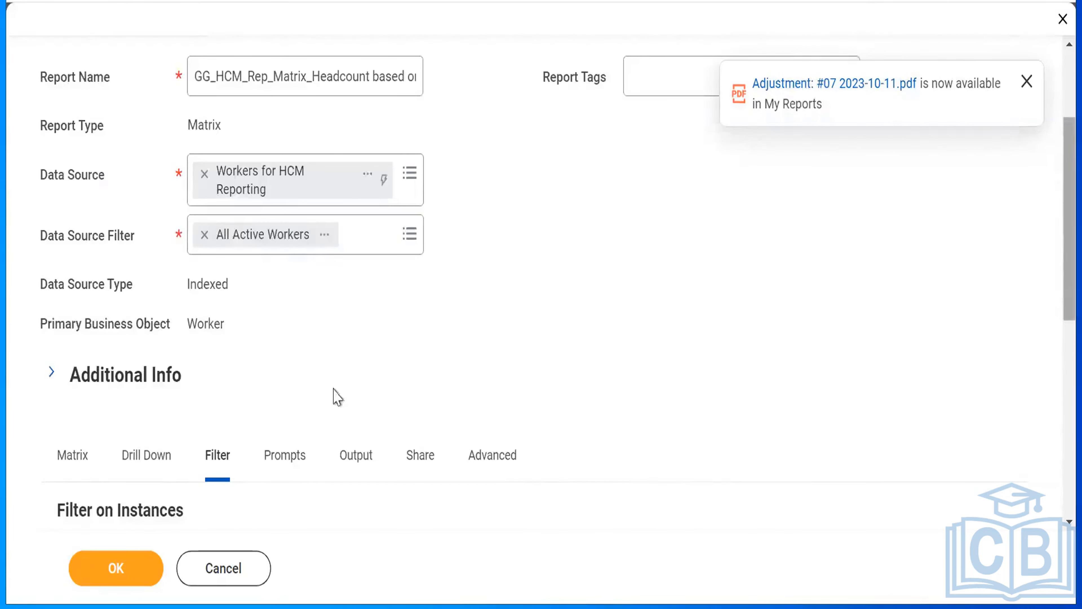
click(293, 464)
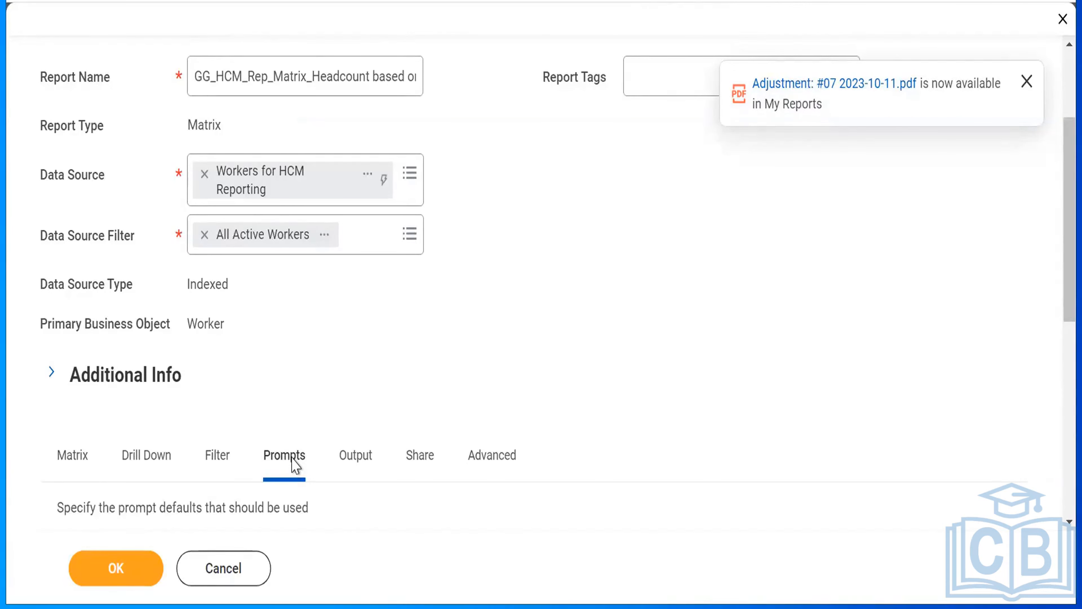
scroll(295, 467, down, 6)
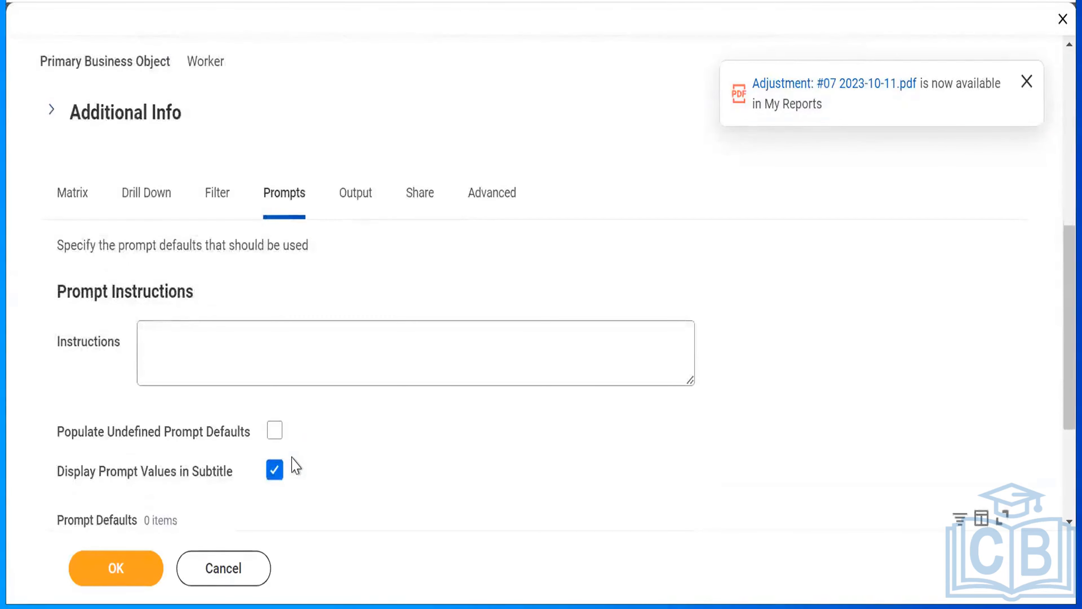
scroll(295, 467, down, 4)
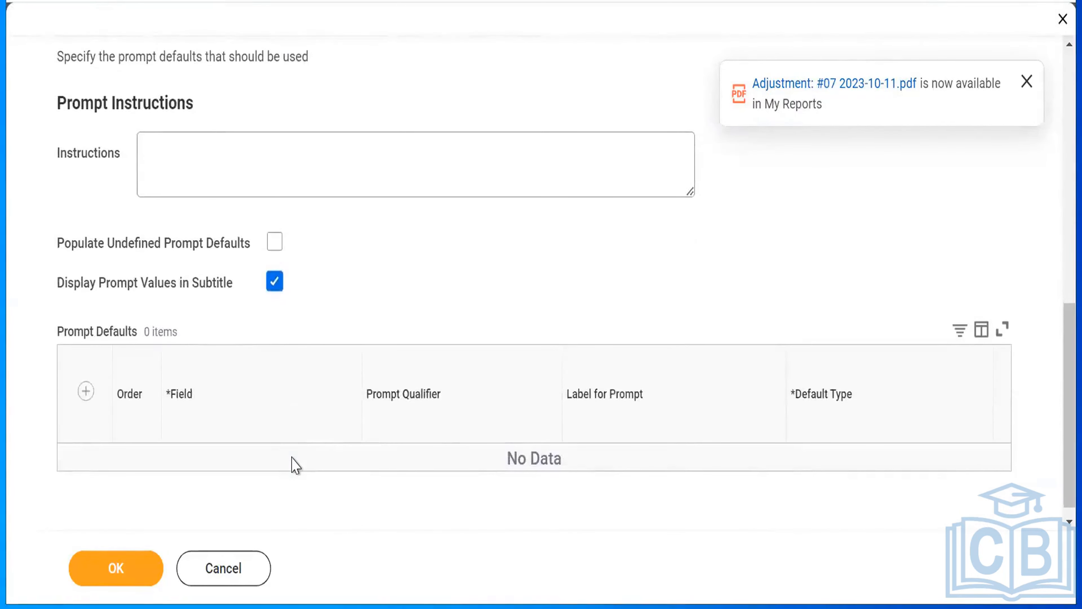
scroll(295, 466, down, 1)
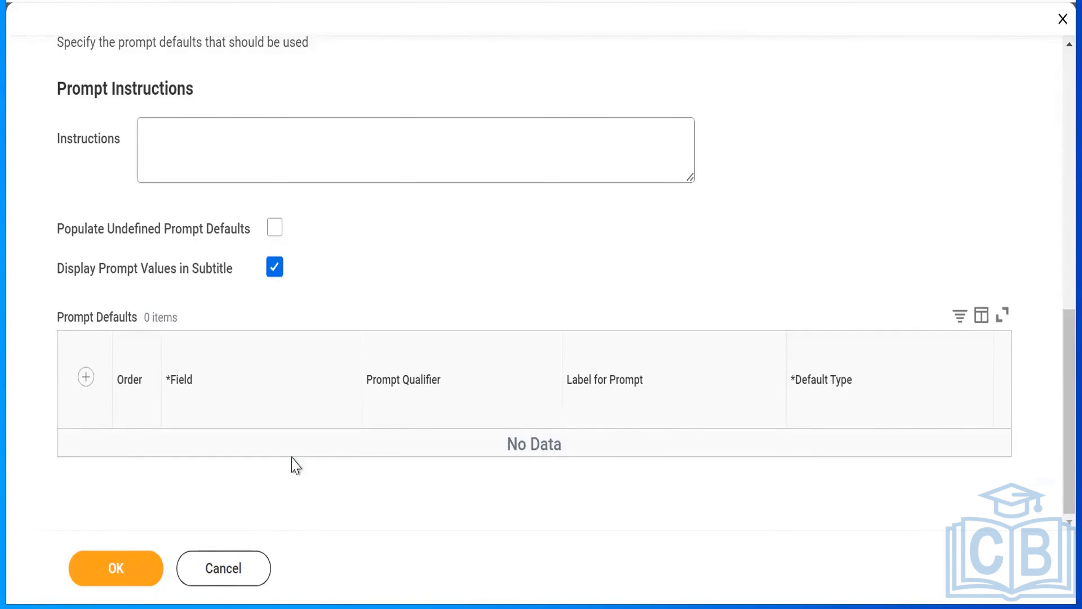
key(XF86AudioRaiseVolume)
scroll(295, 464, up, 6)
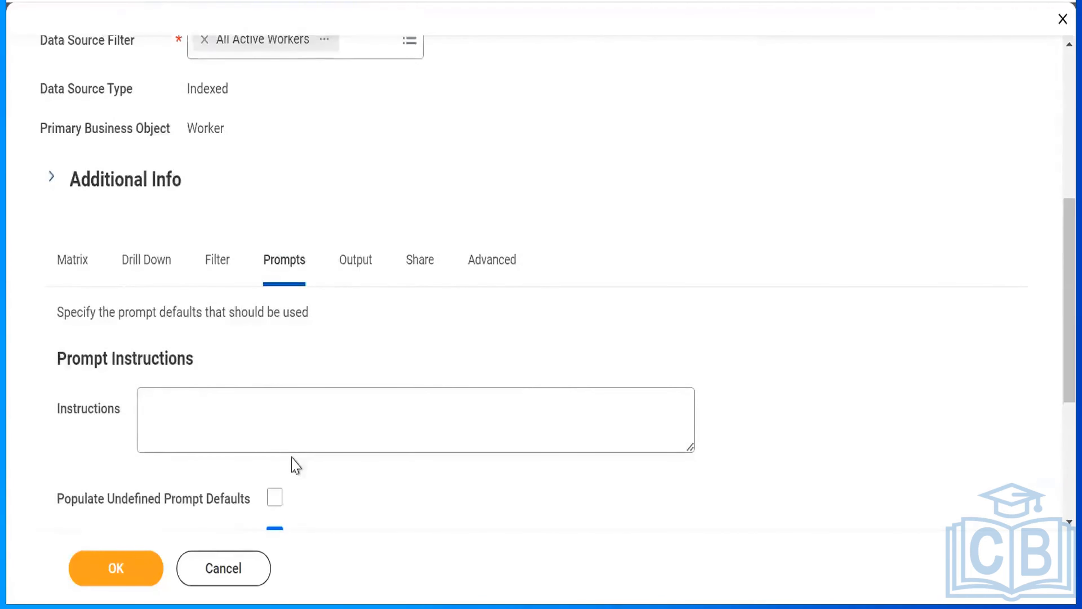
key(Right)
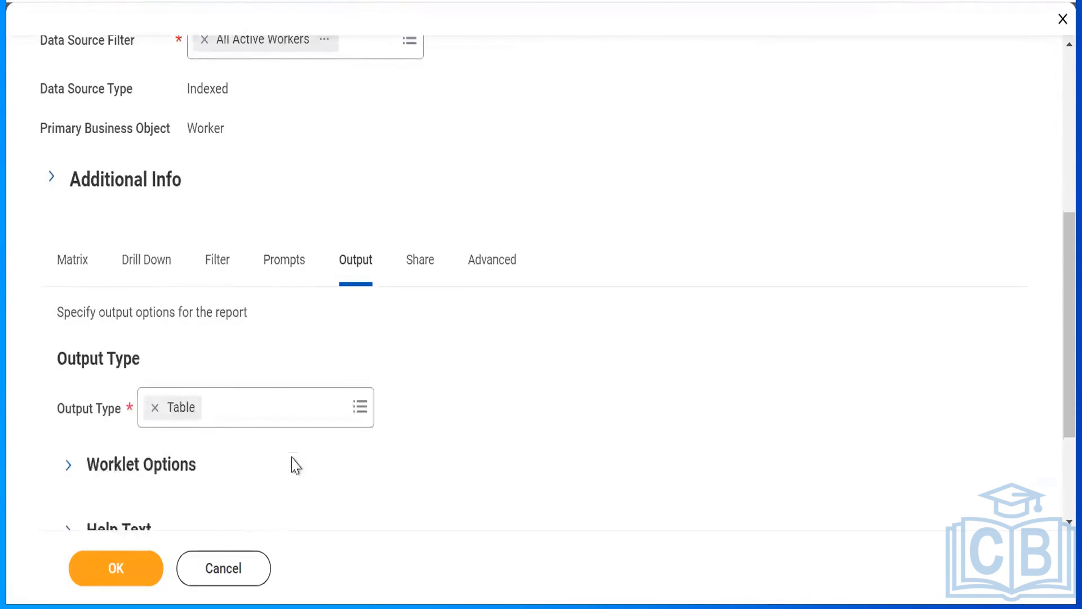
scroll(296, 465, down, 3)
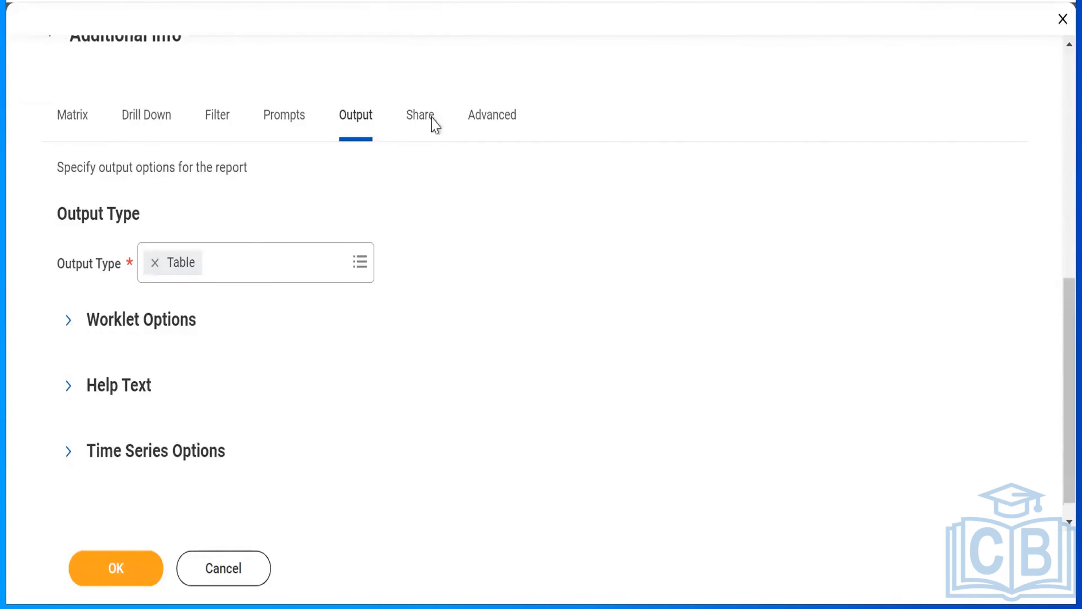
- Share the report definition with specific authorized groups and users, and add the chosen person's name under Authorized Users
click(425, 123)
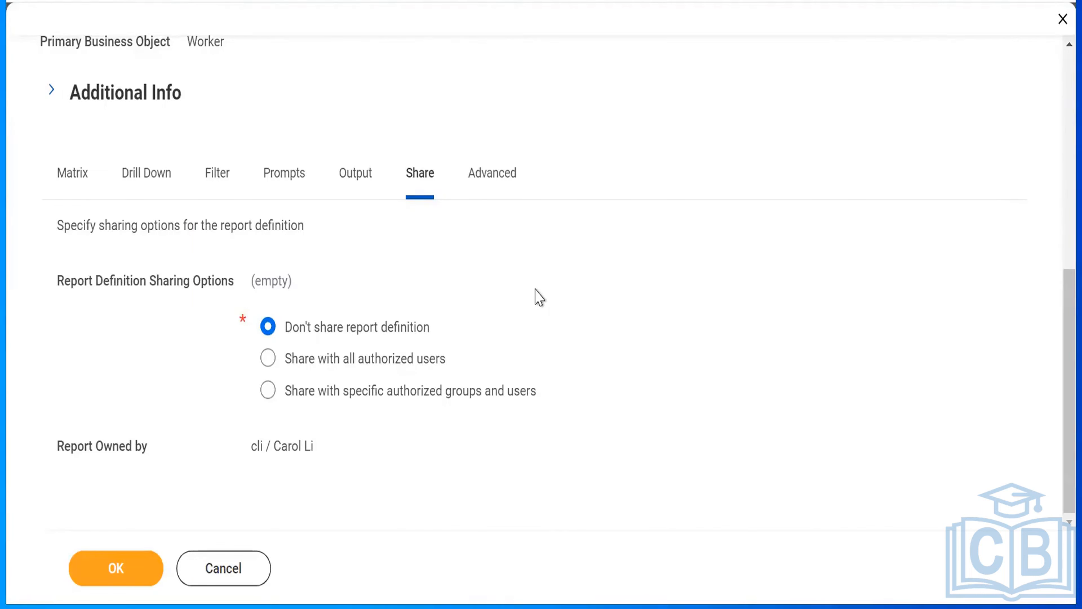
click(268, 395)
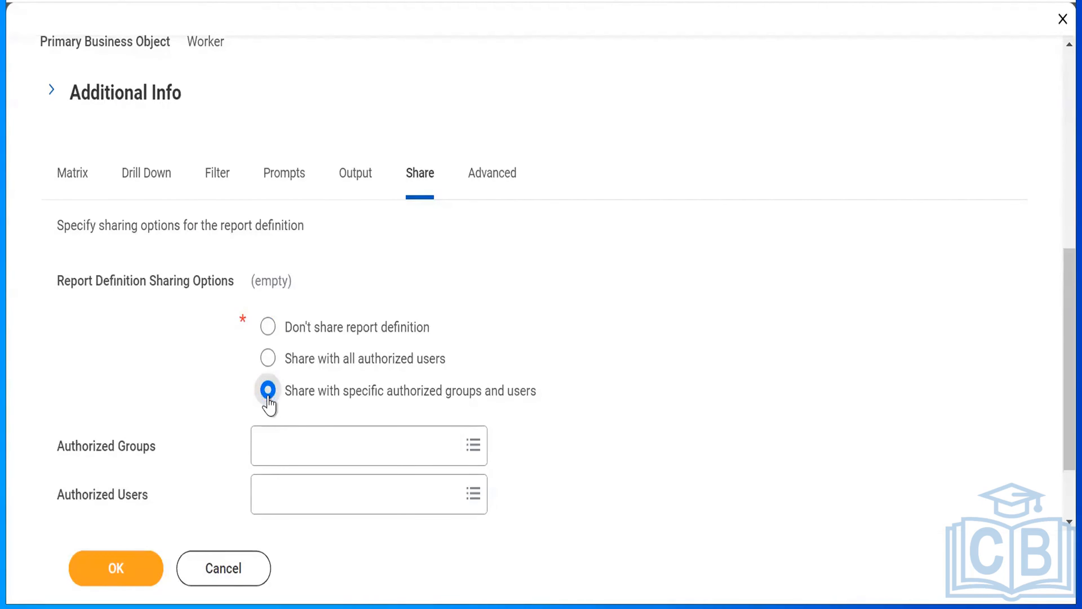
click(358, 505)
text(loga)
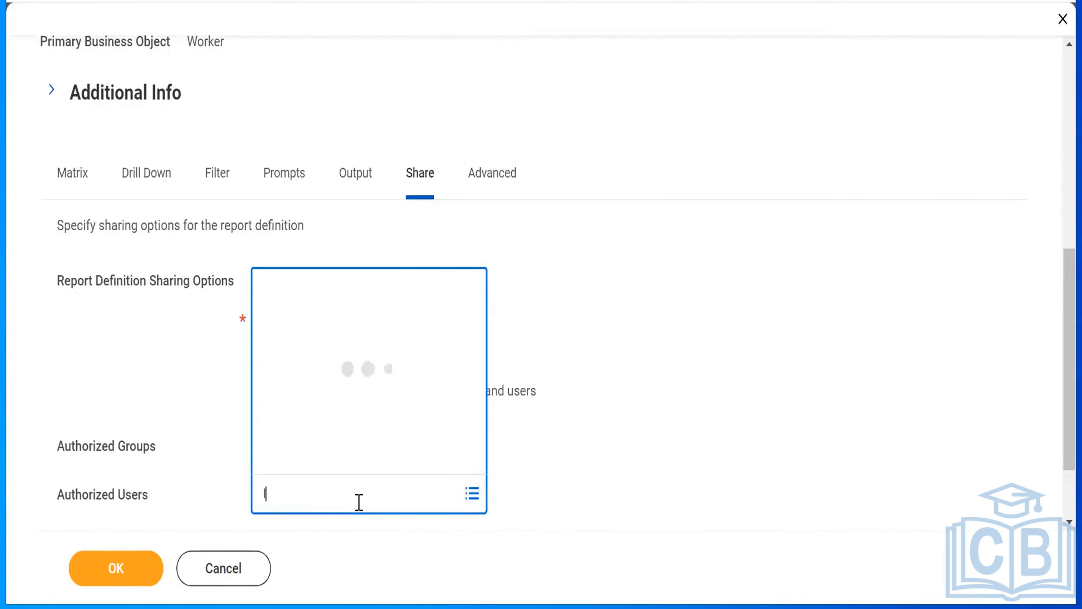
text(n)
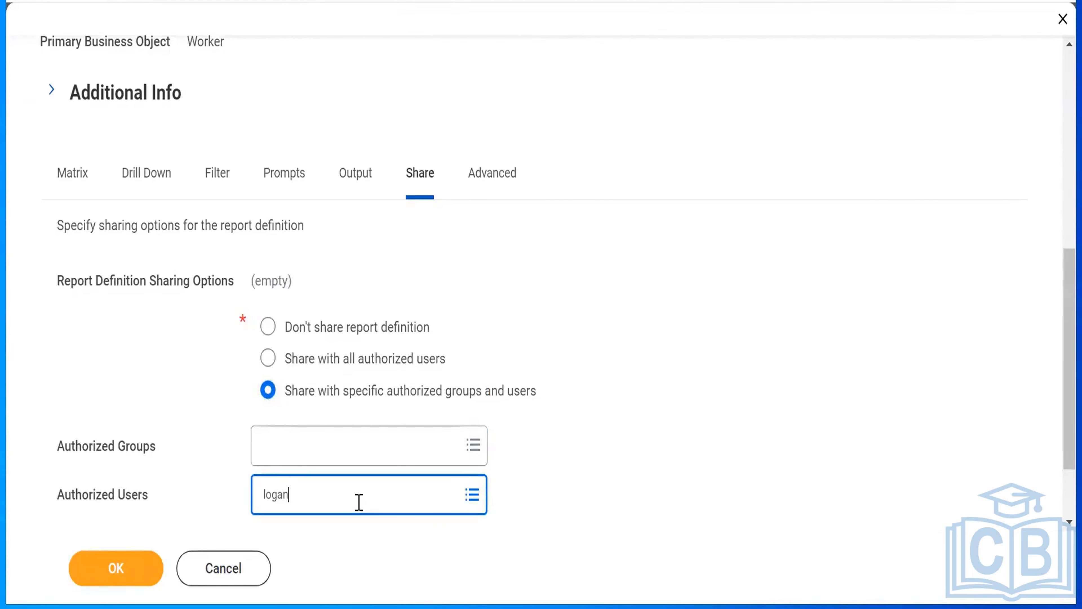
text( mc)
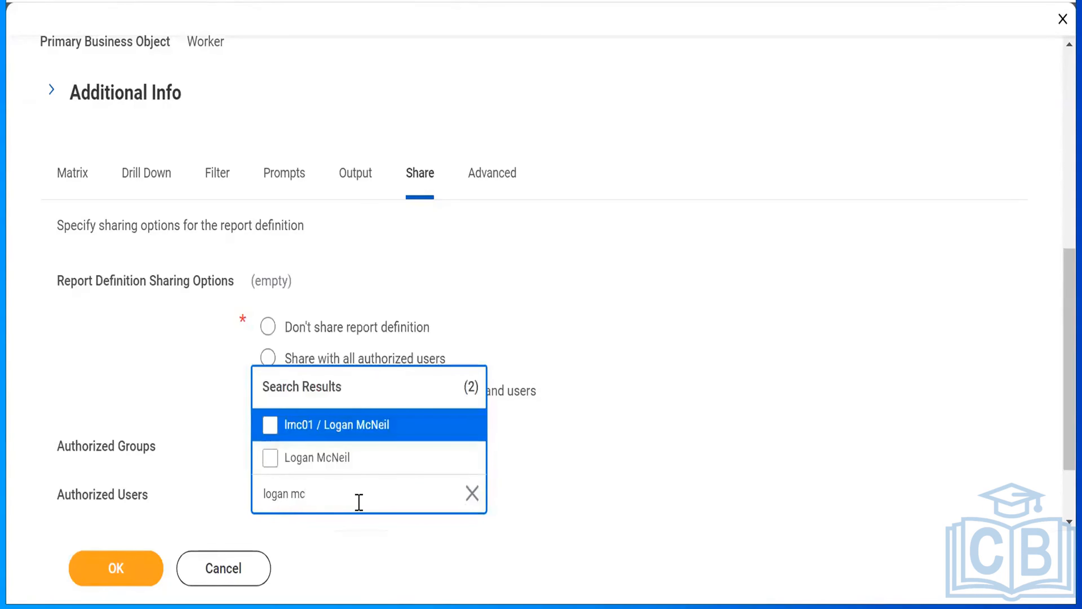
click(270, 464)
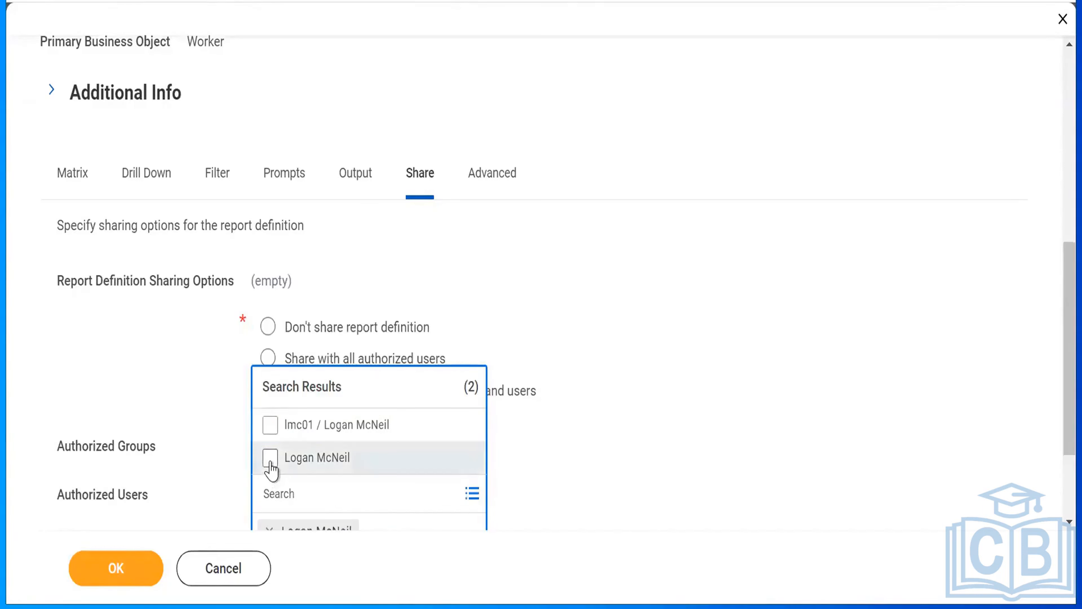
click(604, 426)
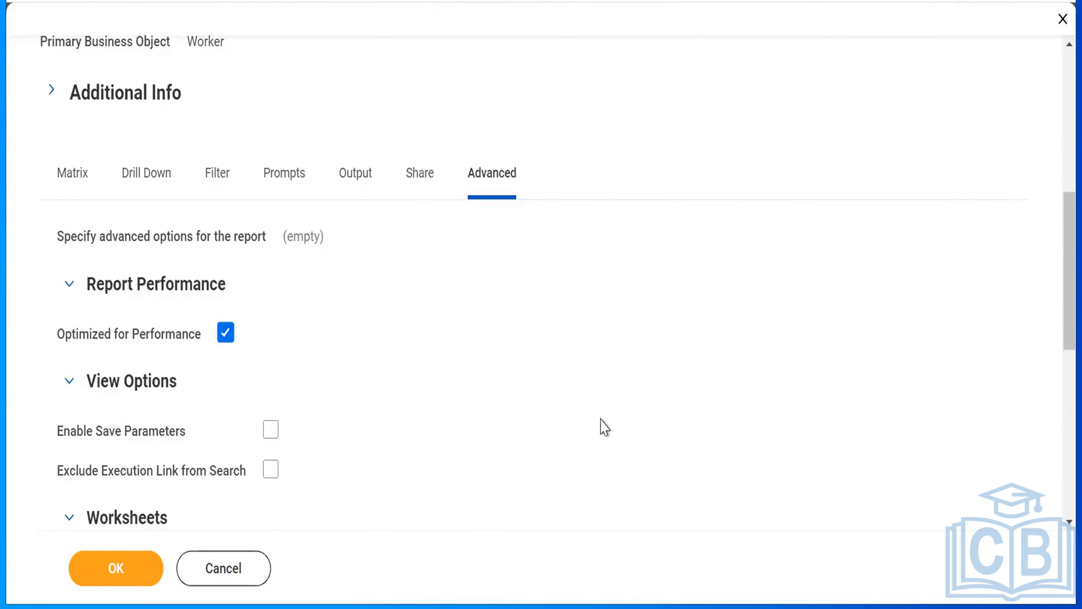
- Save the report definition after reviewing its advanced options, and run the report with all worker type prompts left blank
scroll(602, 420, down, 5)
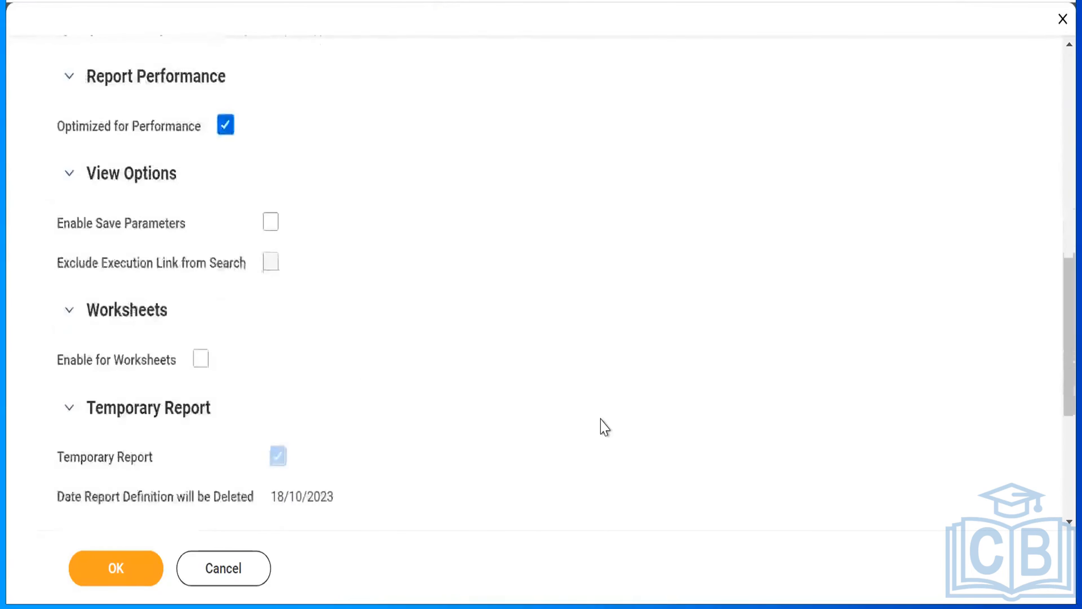
scroll(604, 426, down, 1)
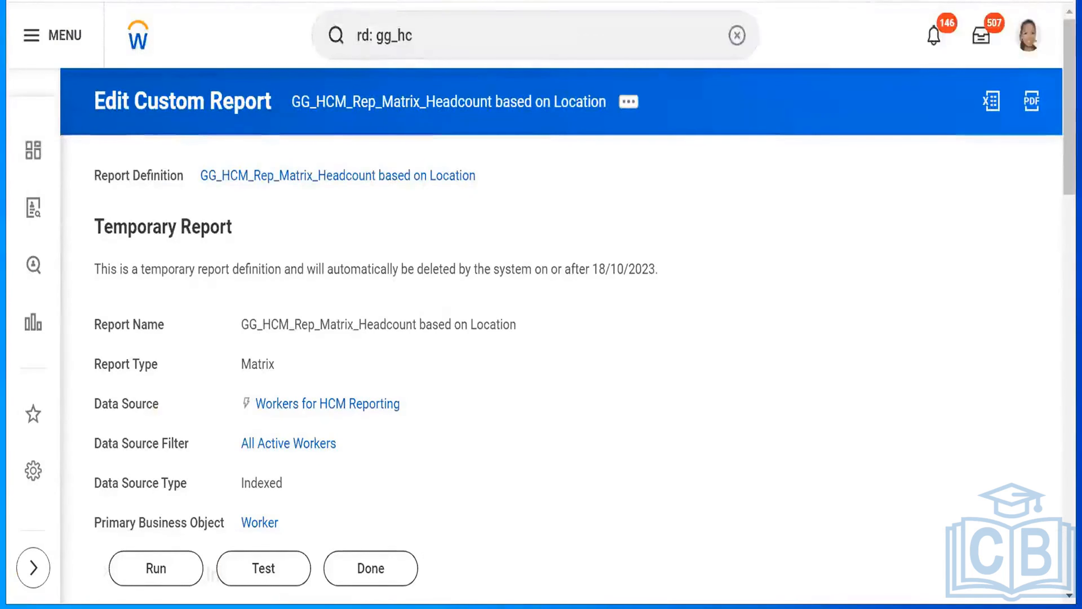
click(160, 576)
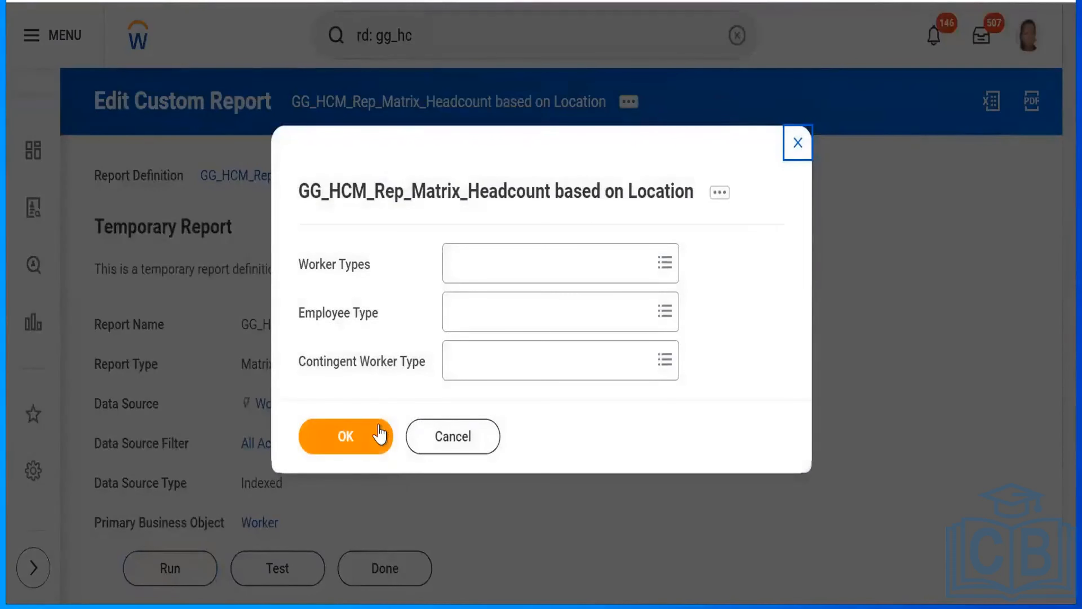
click(369, 444)
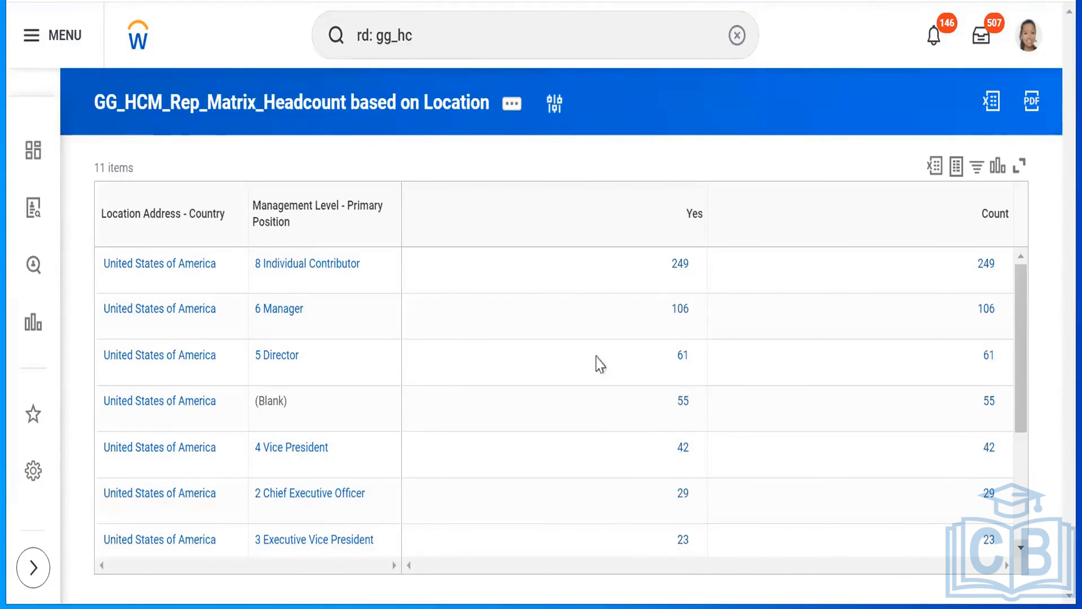
- Reopen the custom report's definition for editing from the report results
click(516, 105)
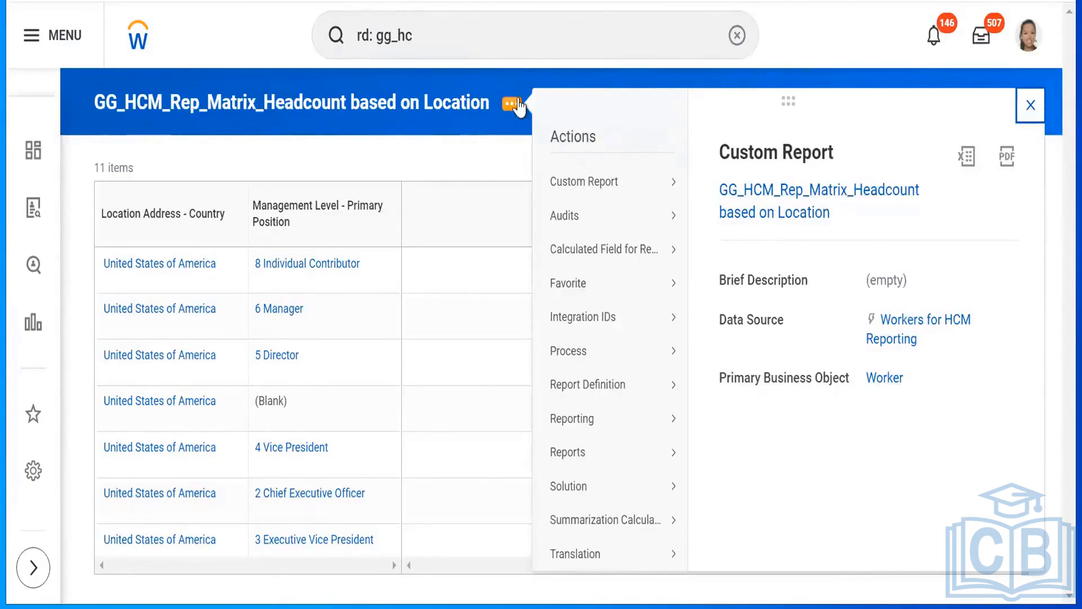
mouse_move(596, 192)
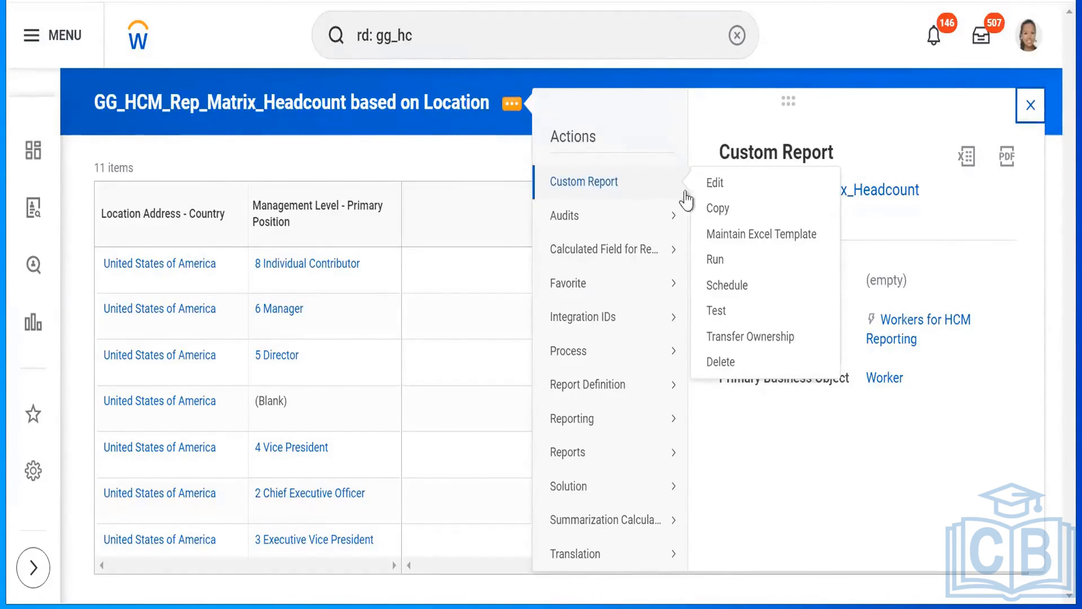
click(719, 183)
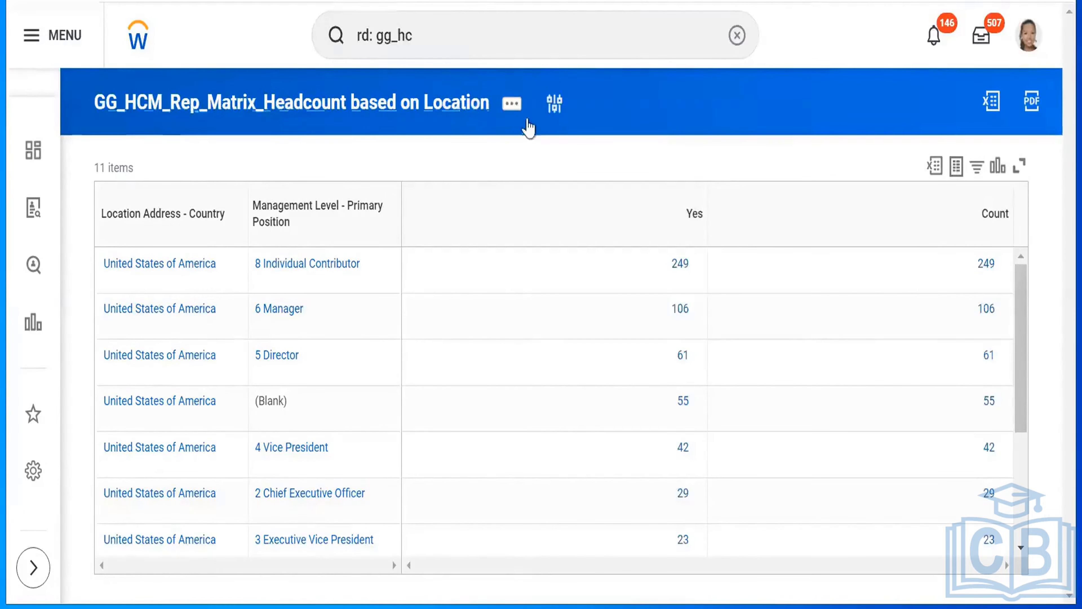
- Open the headcount matrix report's definition for editing and save it with its existing settings
click(512, 104)
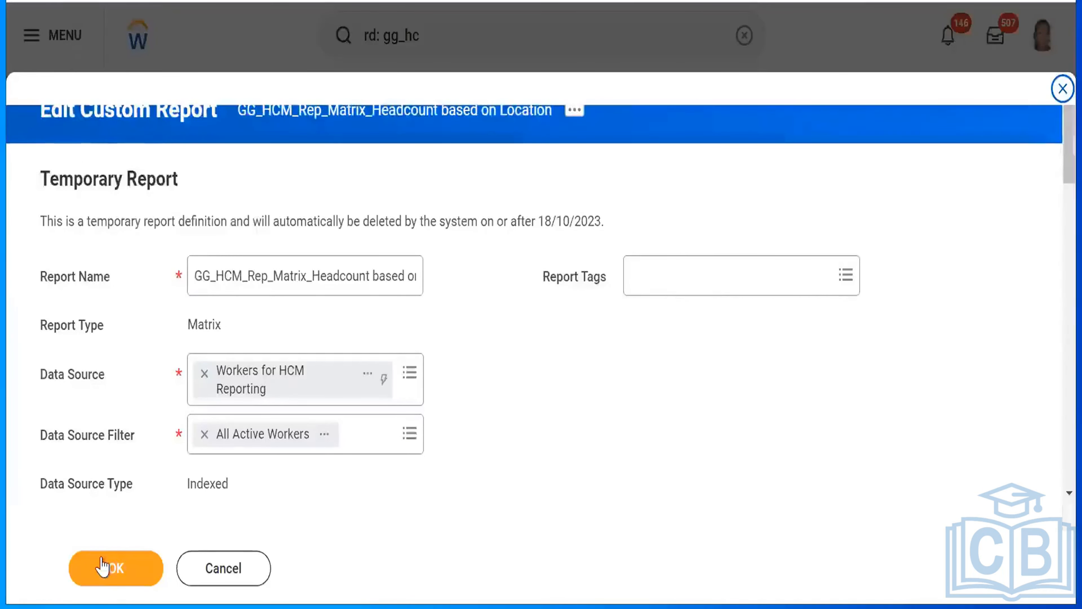
click(112, 574)
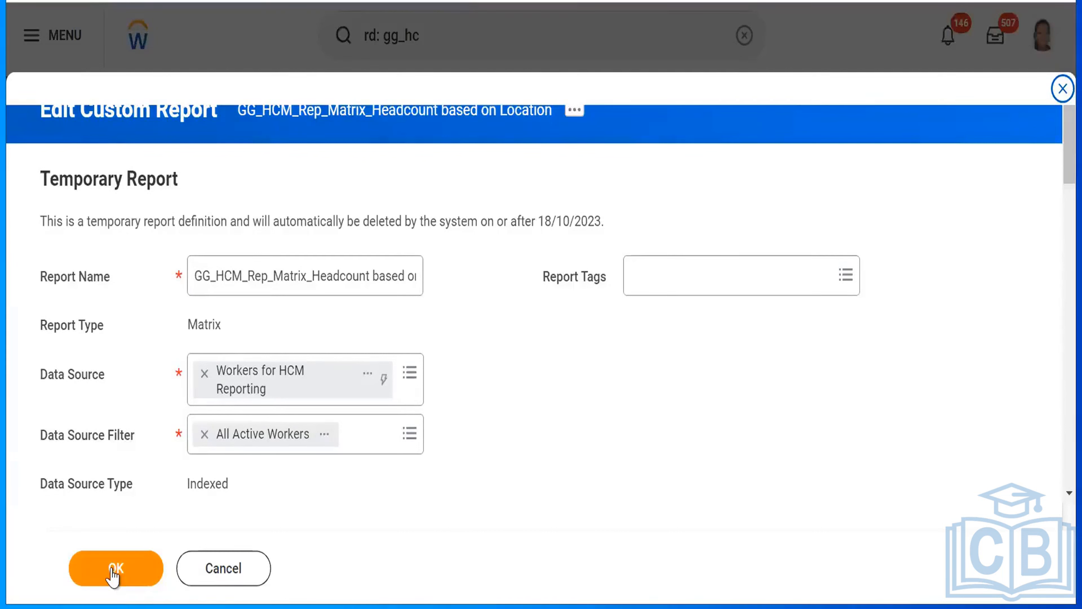
click(114, 573)
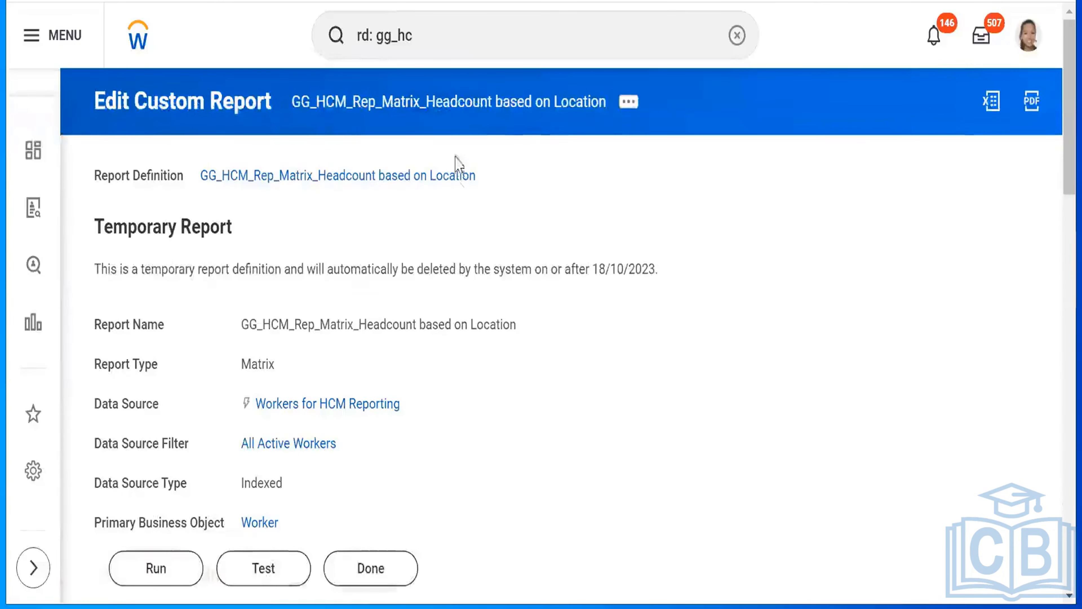
click(184, 574)
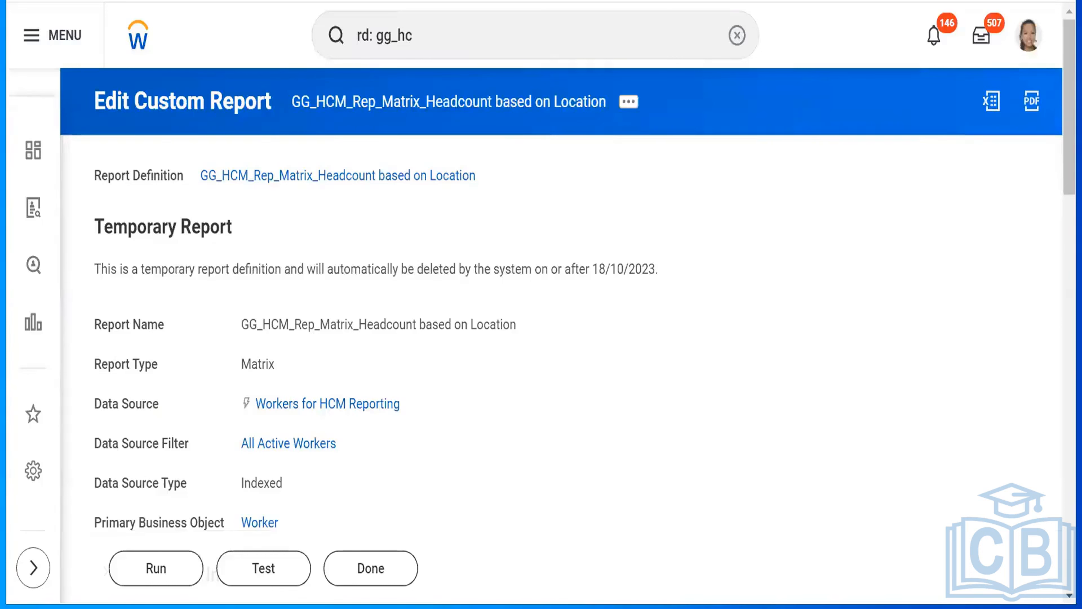
- Duplicate the browser tab holding the report definition and save the definition in the duplicate
right_click(495, 1)
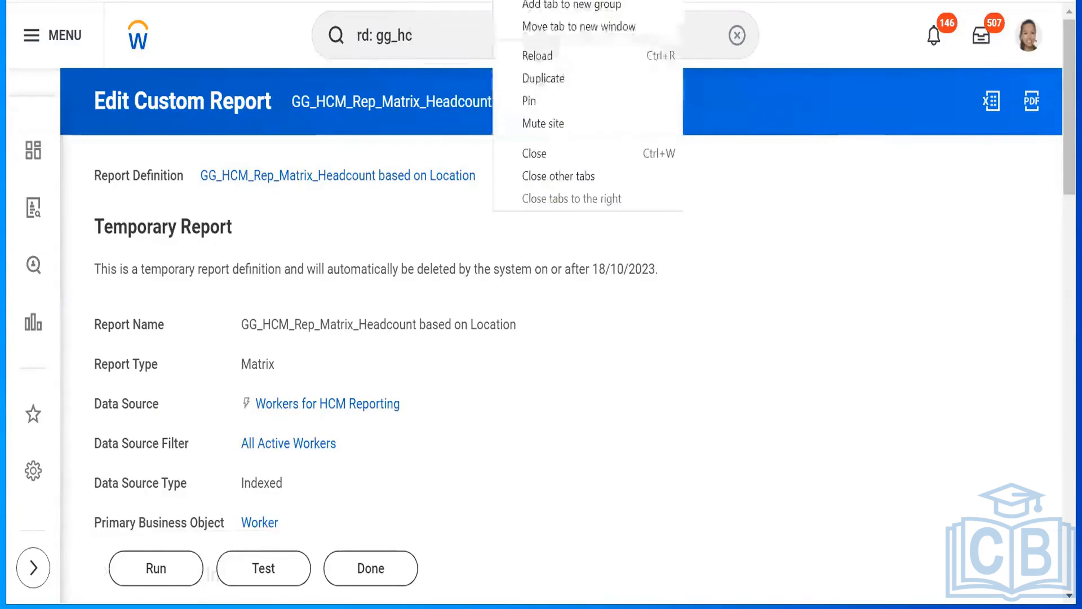
click(543, 79)
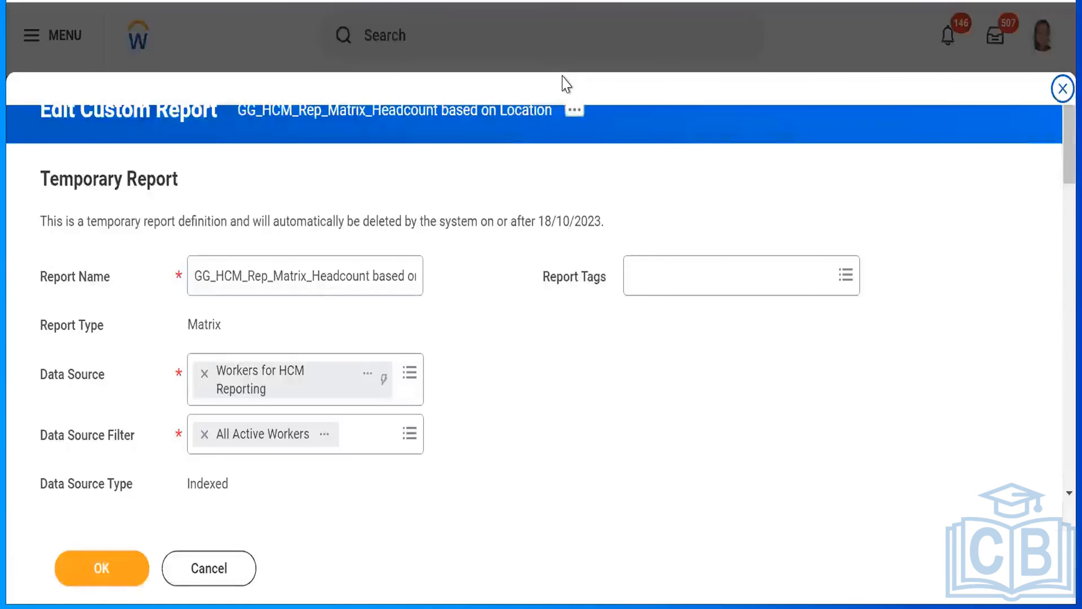
click(107, 574)
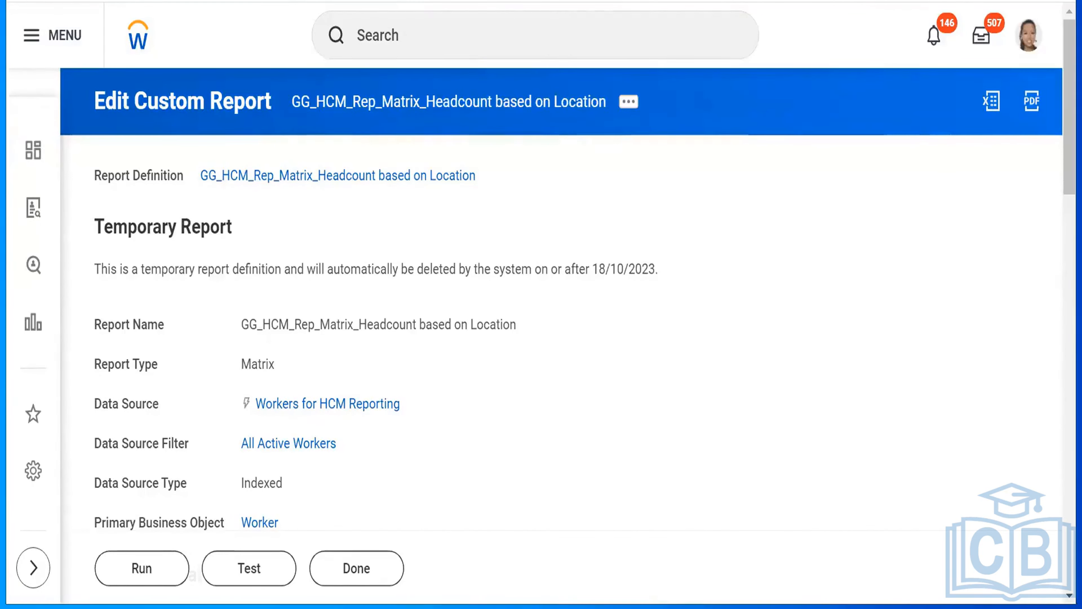
- Return to the original browser tab and run the report with Worker Types, Employee Type and Contingent Worker Type left blank
text(rd: gg_hc)
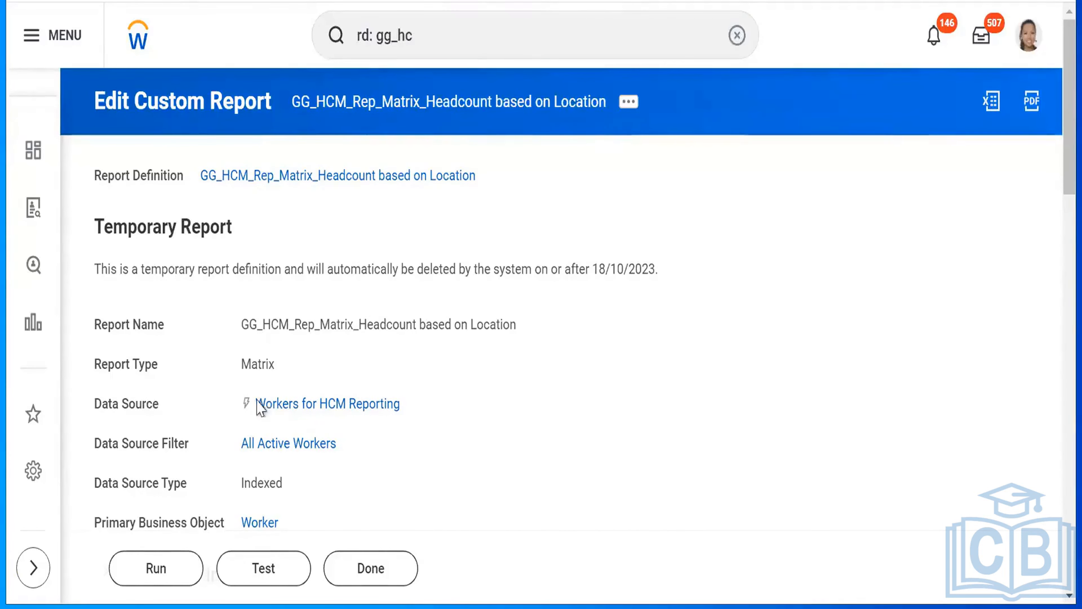
click(172, 571)
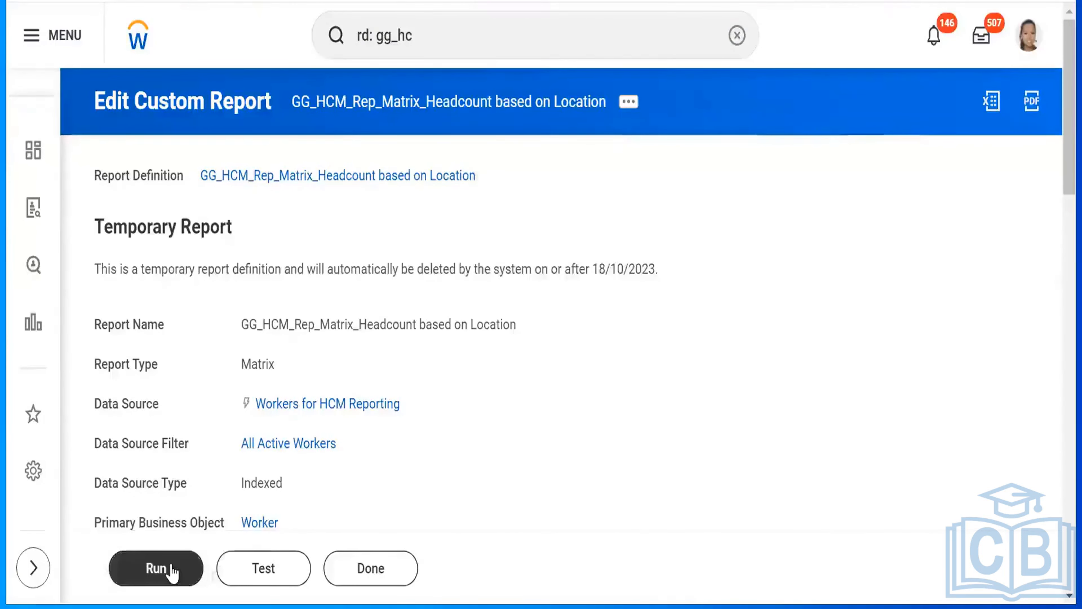
click(172, 571)
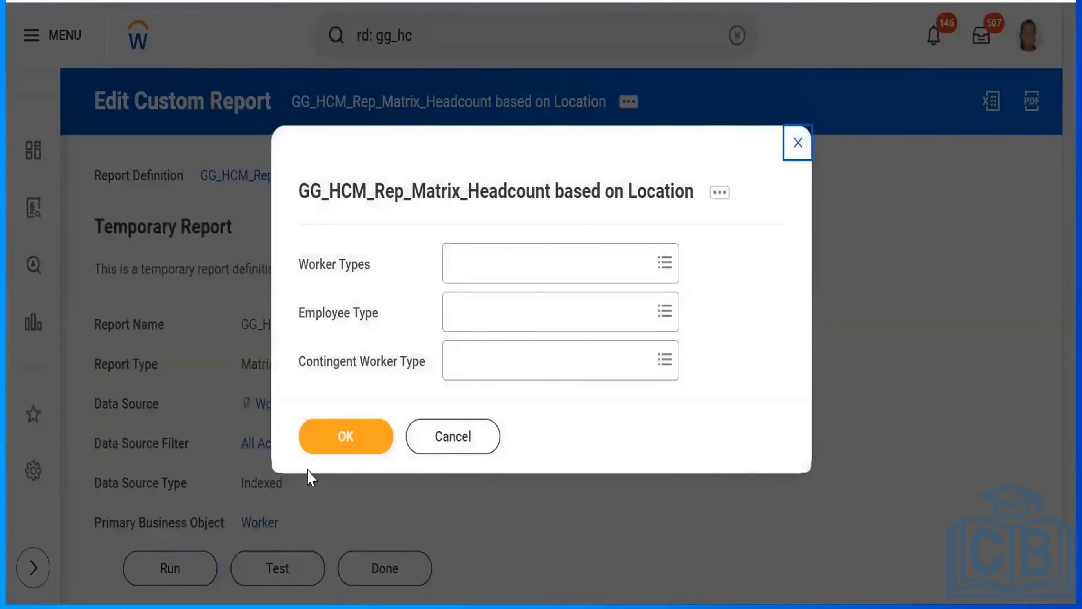
click(334, 446)
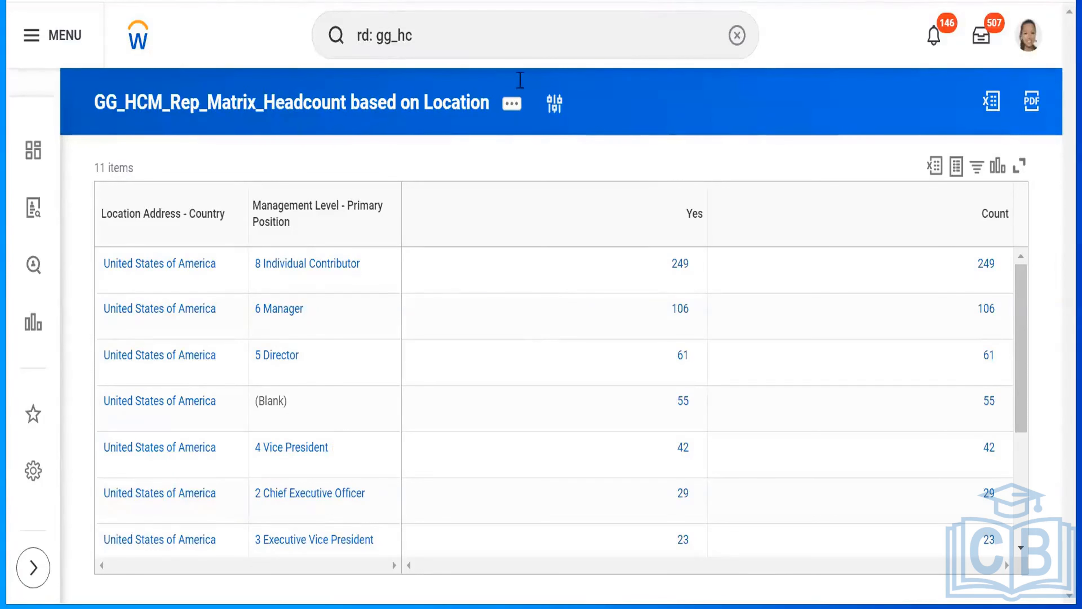
- Examine the definition's row grouping, row limit and column grouping in the duplicate tab and compare them with the report results
click(511, 104)
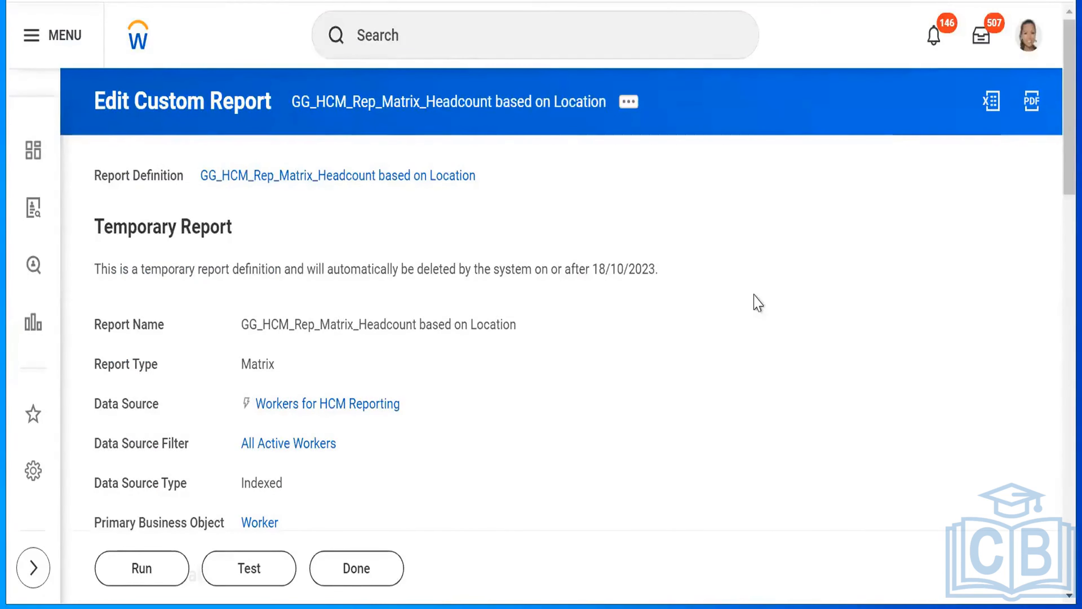
scroll(758, 302, down, 5)
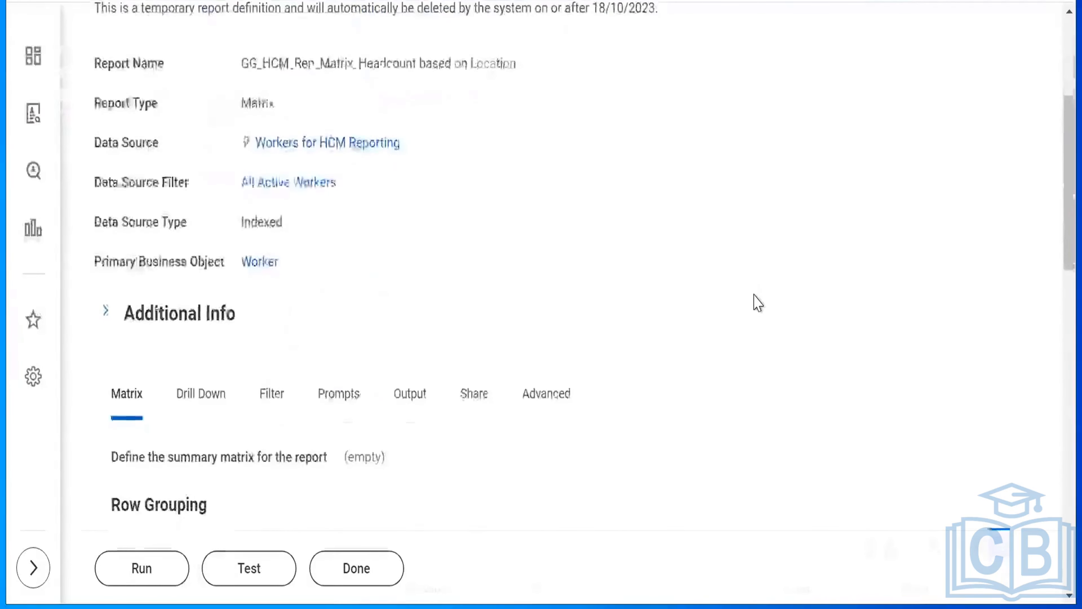
scroll(758, 303, down, 6)
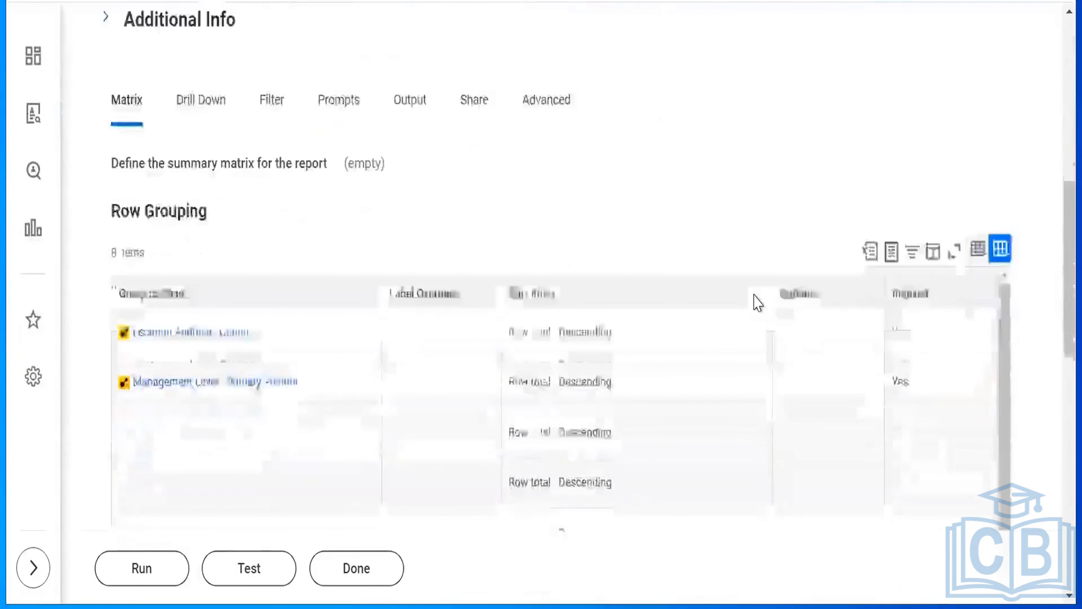
scroll(757, 303, down, 1)
scroll(758, 303, down, 1)
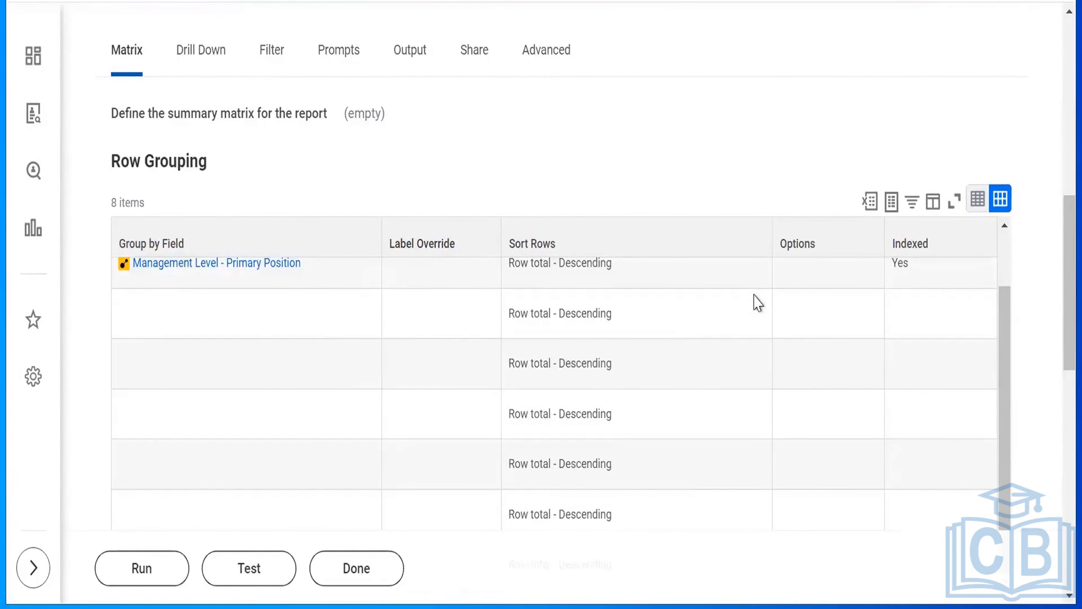
scroll(758, 303, up, 6)
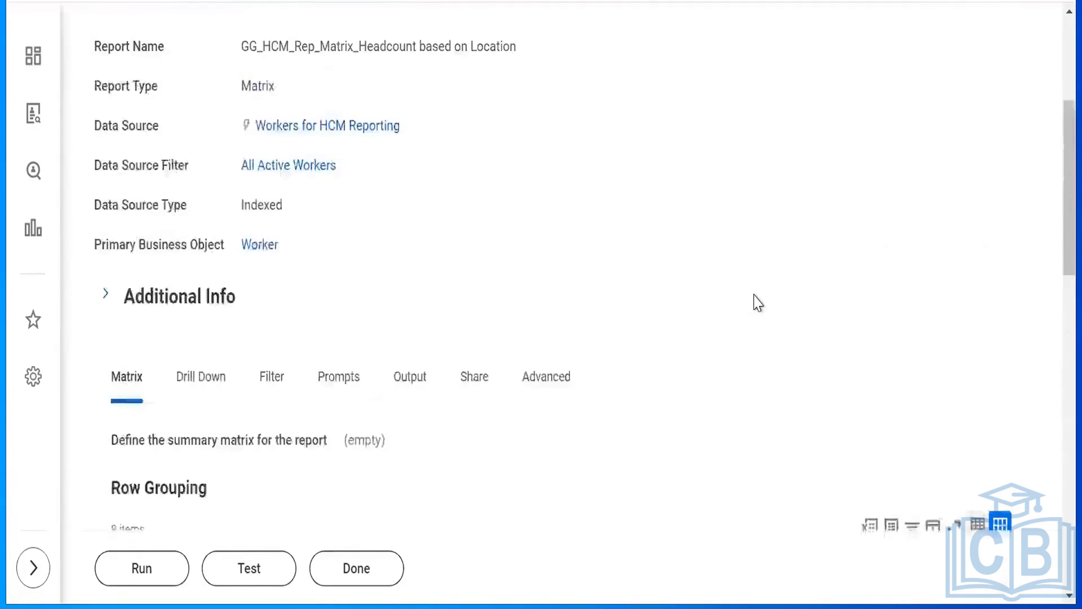
scroll(758, 303, up, 5)
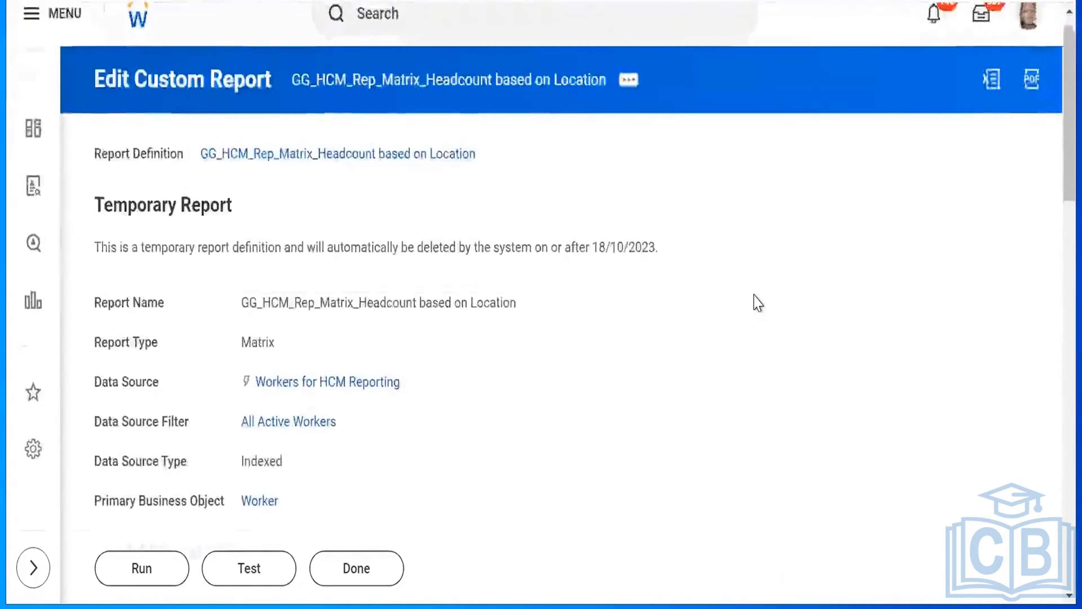
scroll(757, 303, down, 7)
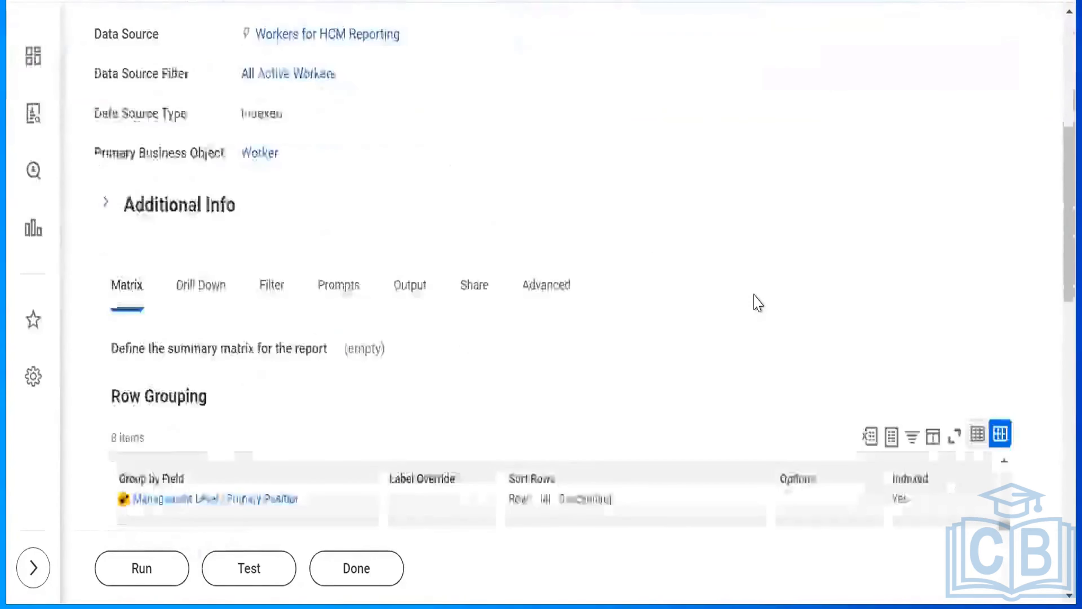
scroll(758, 303, down, 1)
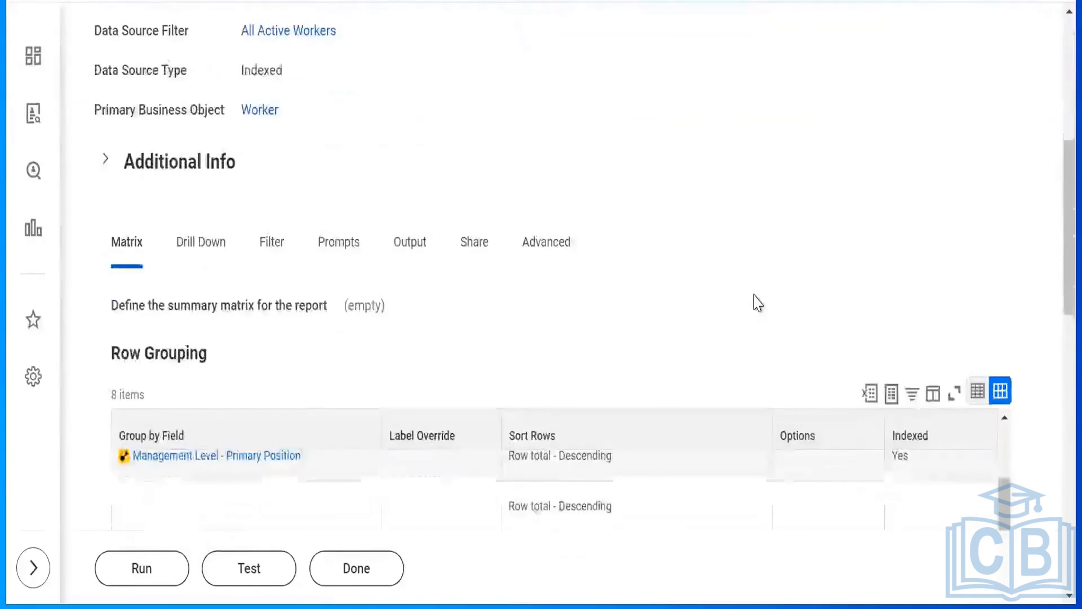
scroll(758, 303, down, 4)
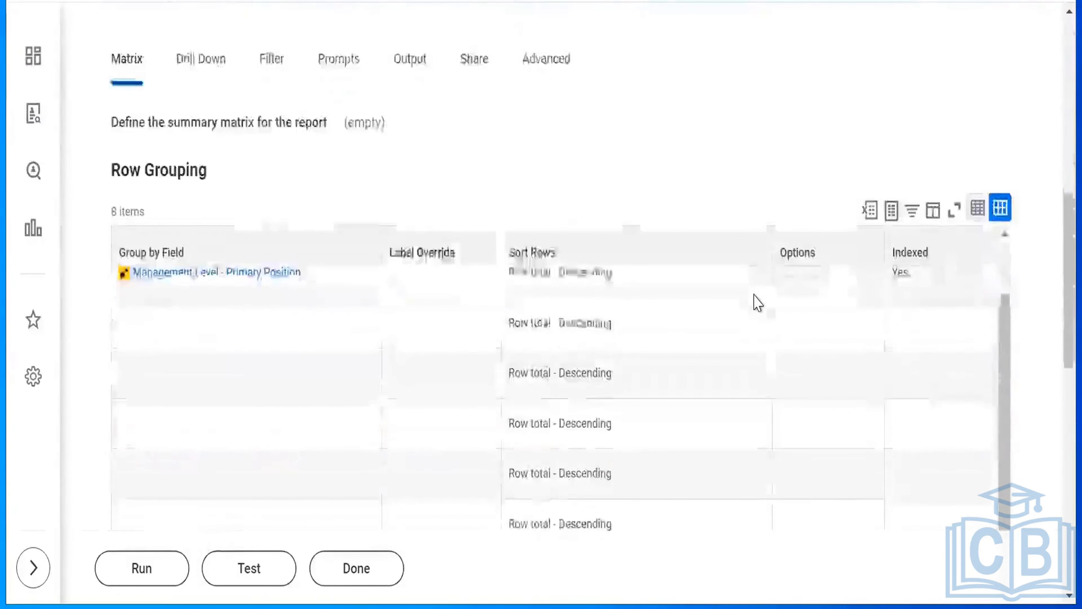
scroll(757, 302, down, 1)
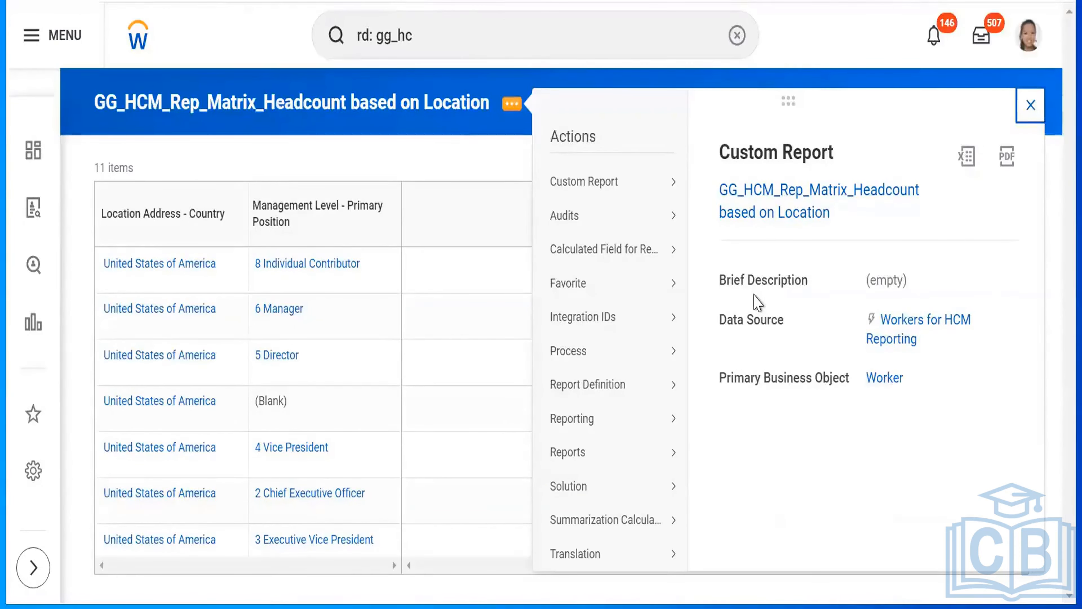
key(Escape)
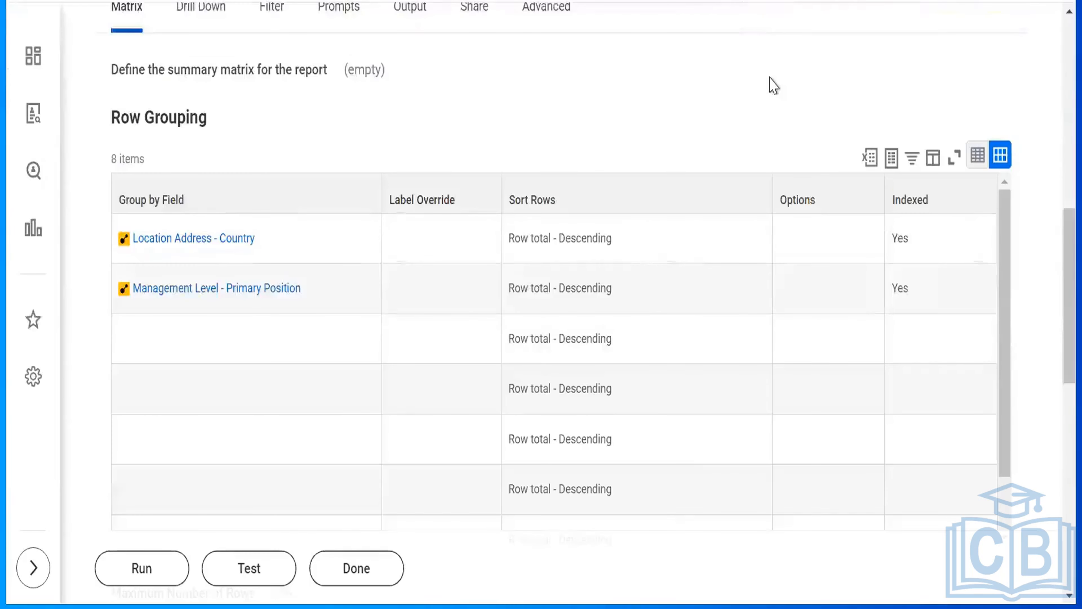
scroll(773, 86, down, 5)
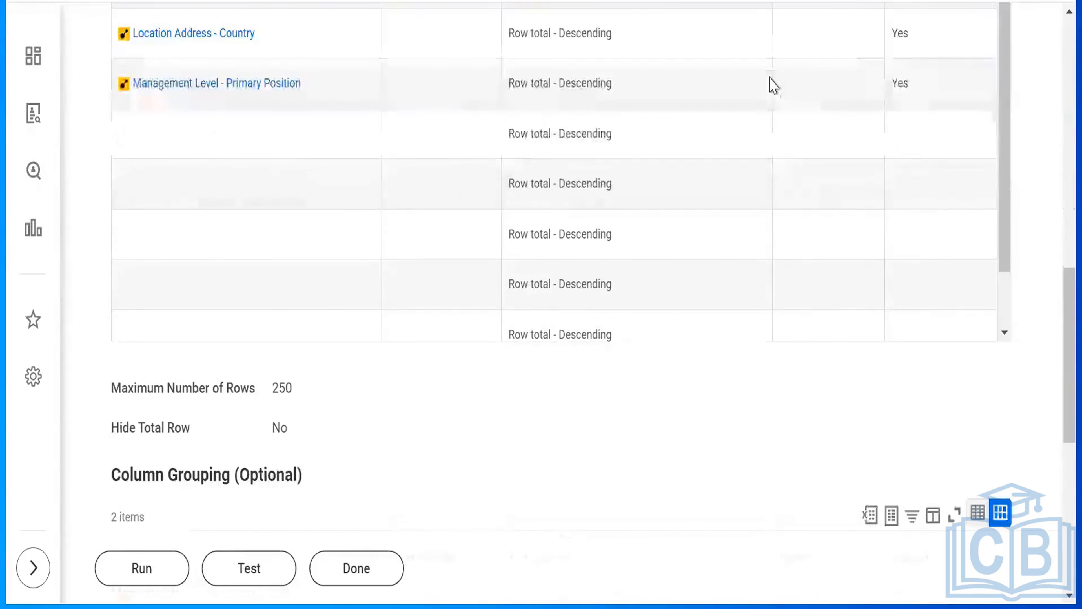
scroll(979, 341, down, 6)
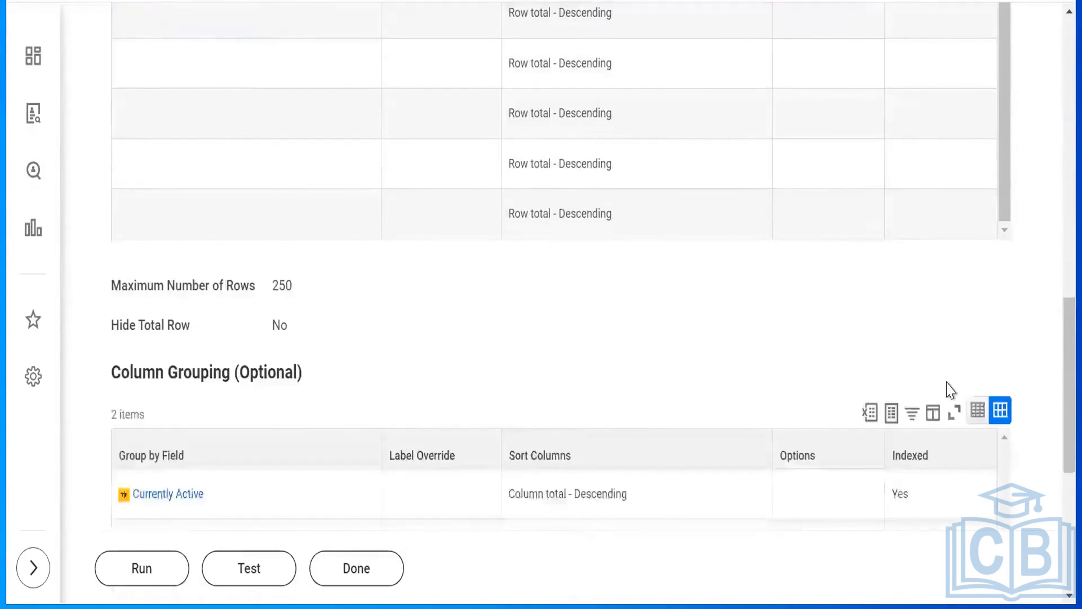